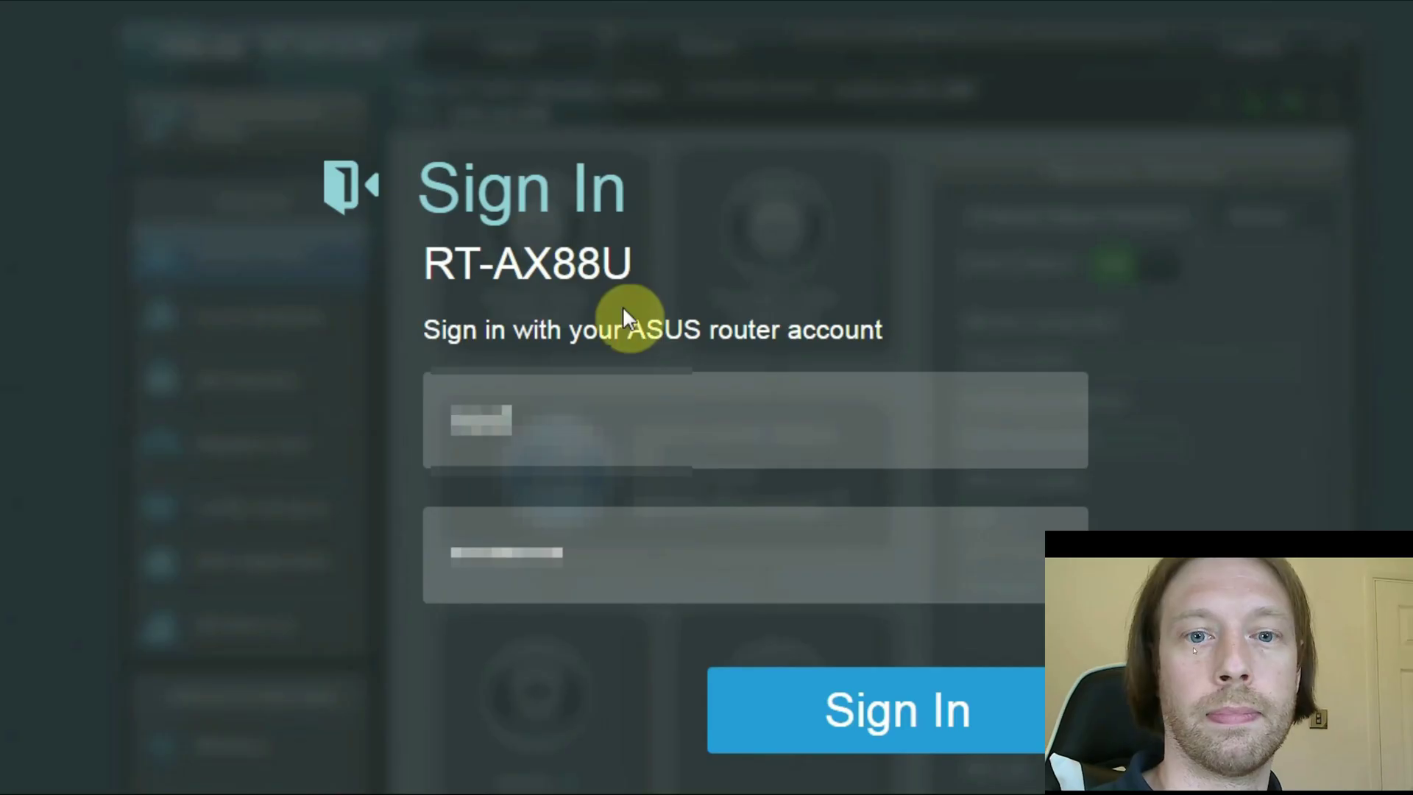
- Sign in to the router and set Bonding/Link aggregation to Enable under LAN > Switch Control
click(846, 713)
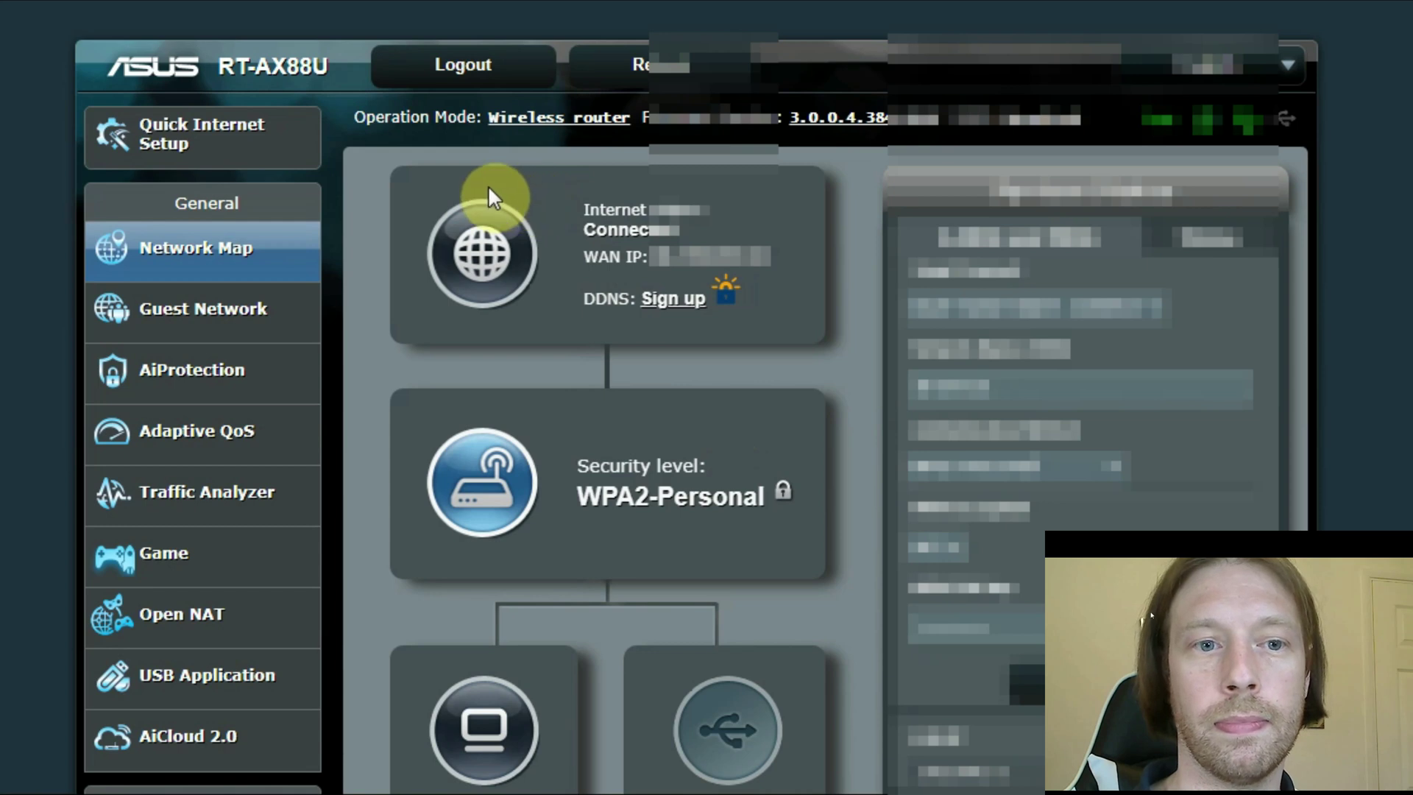
scroll(250, 265, down, 5)
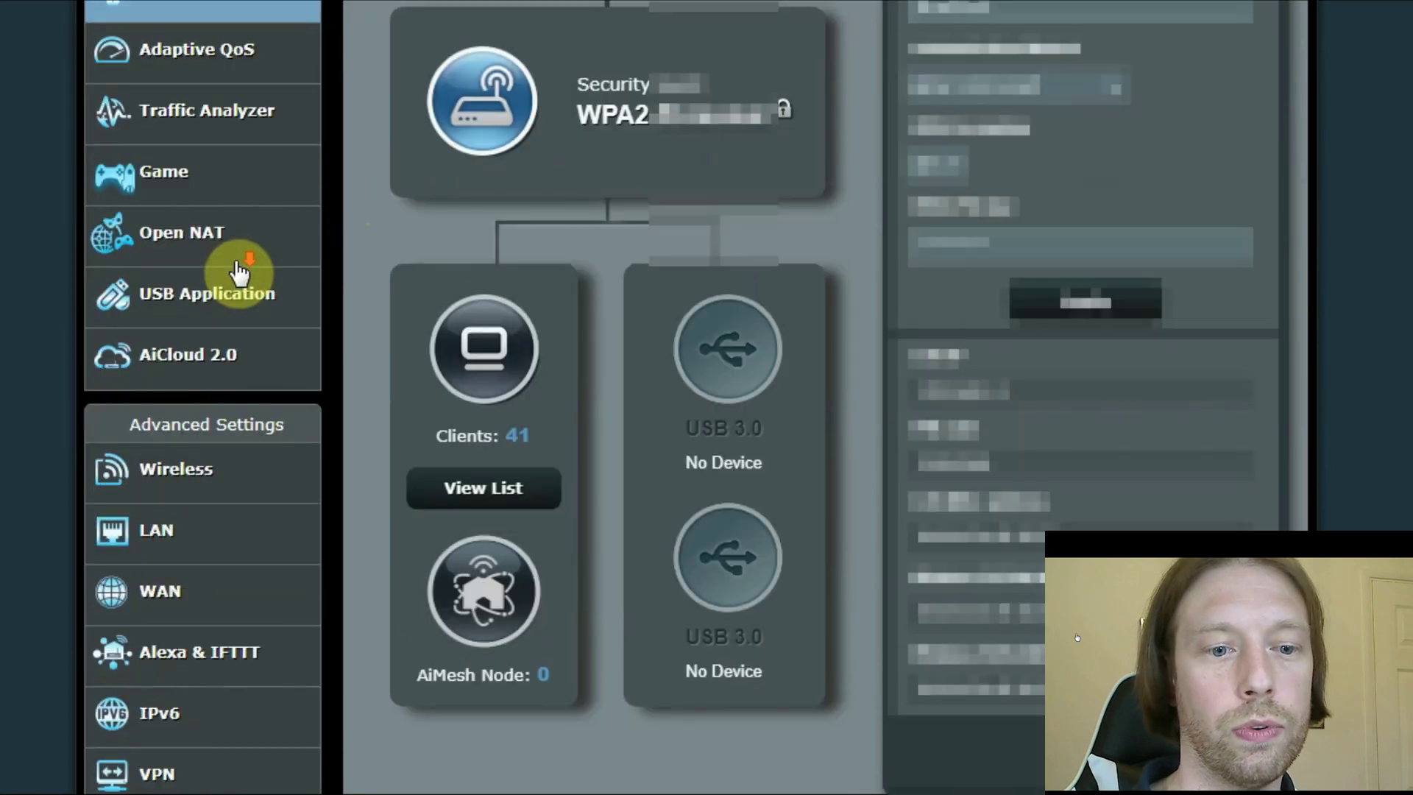
click(122, 543)
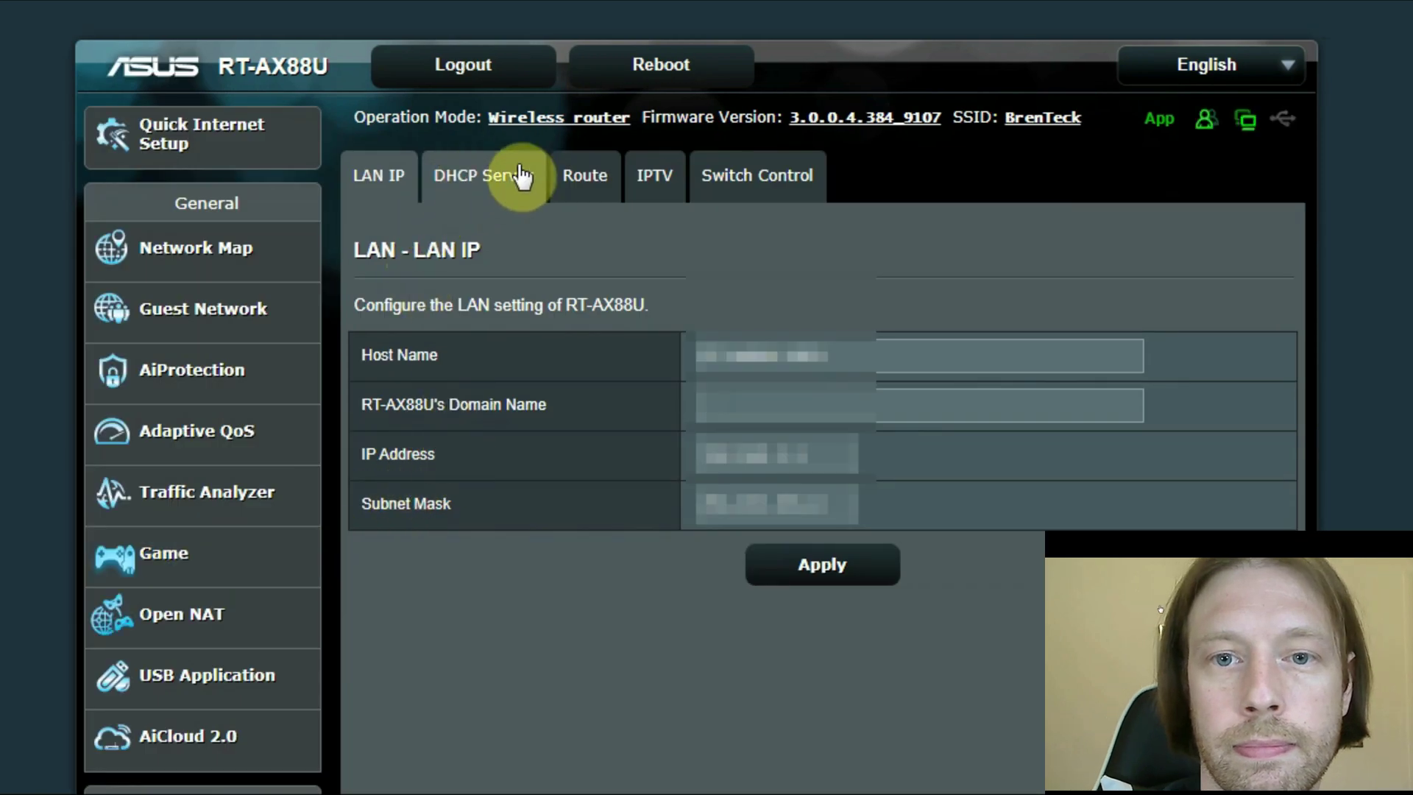
click(756, 176)
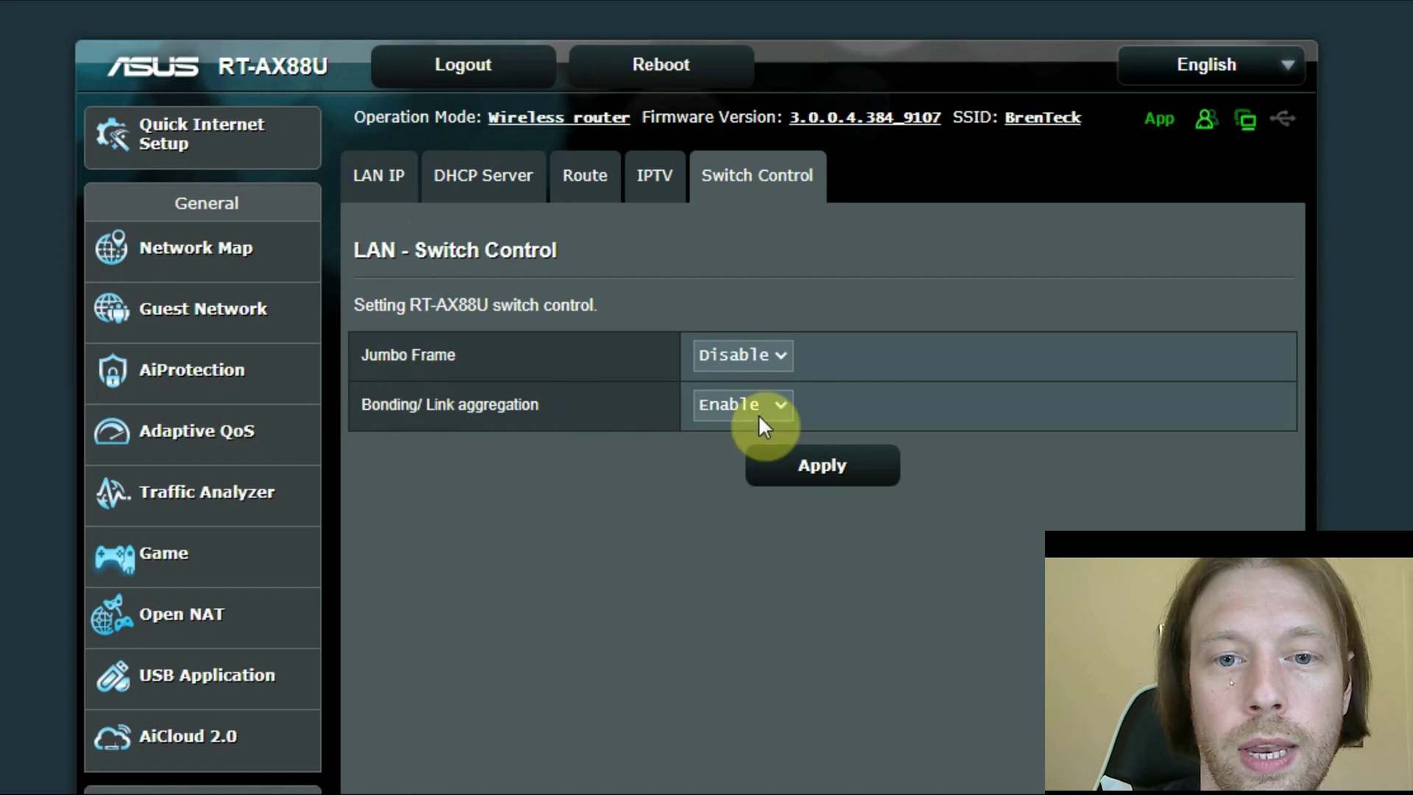
click(767, 403)
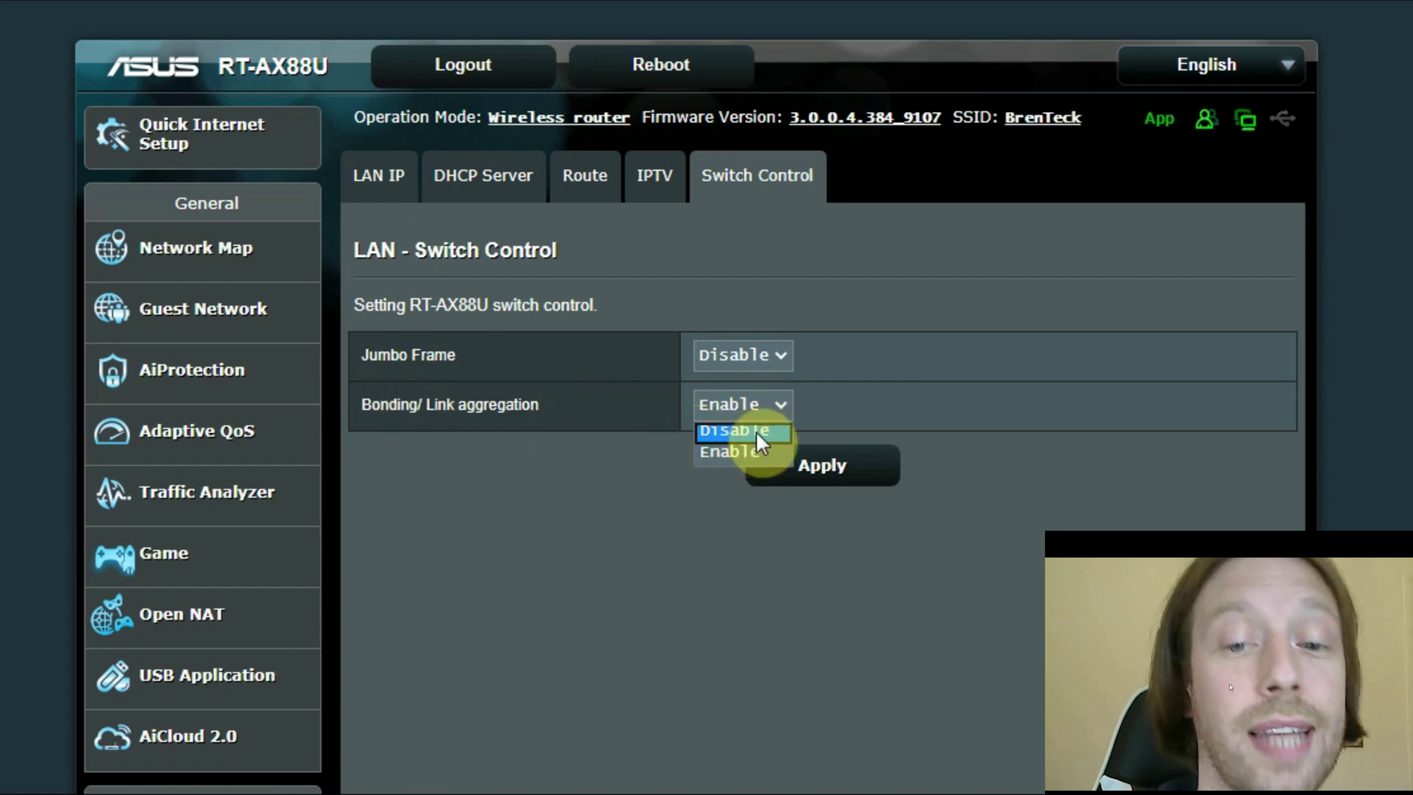
click(633, 486)
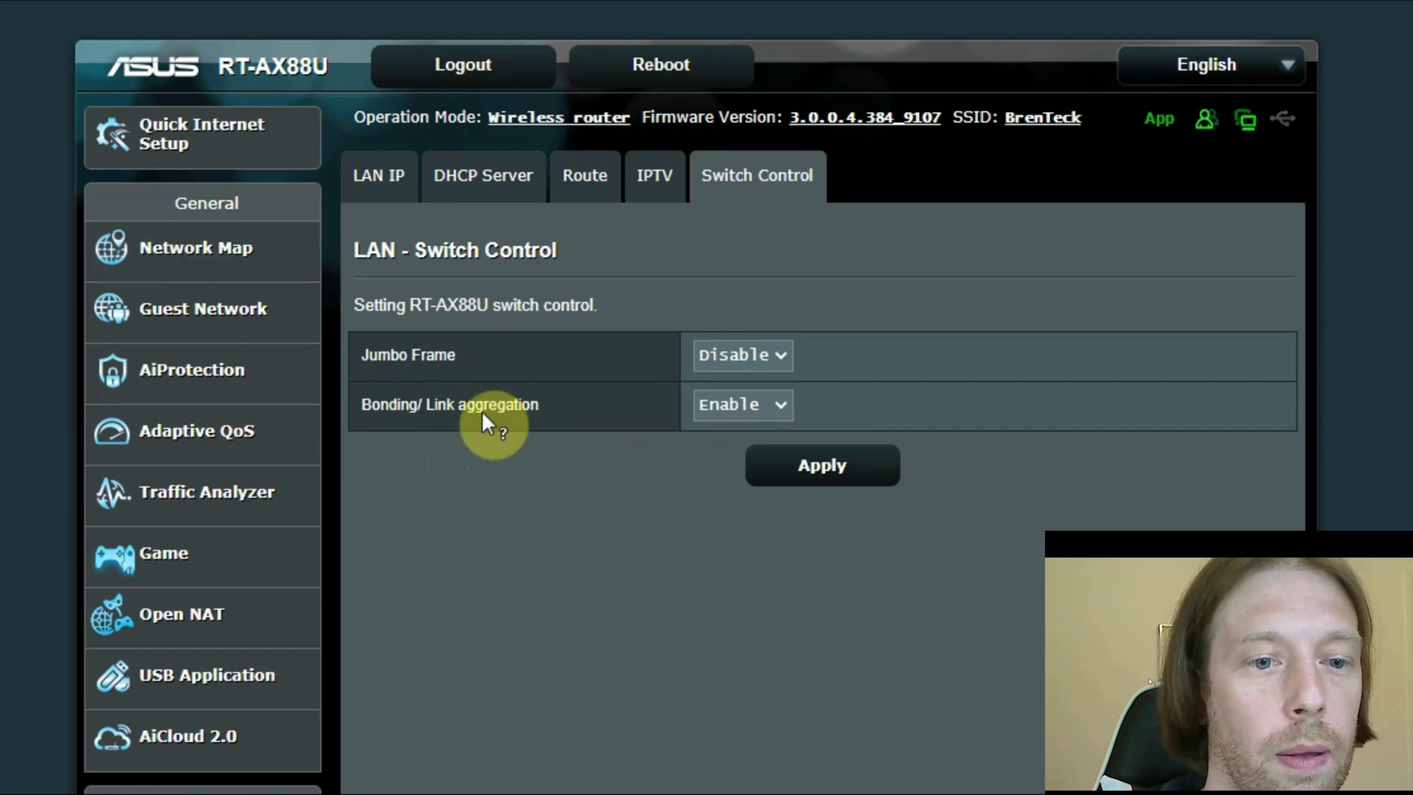
- From the Network Map, open the full client list and scroll to the Synology DiskStation entries
scroll(484, 421, down, 3)
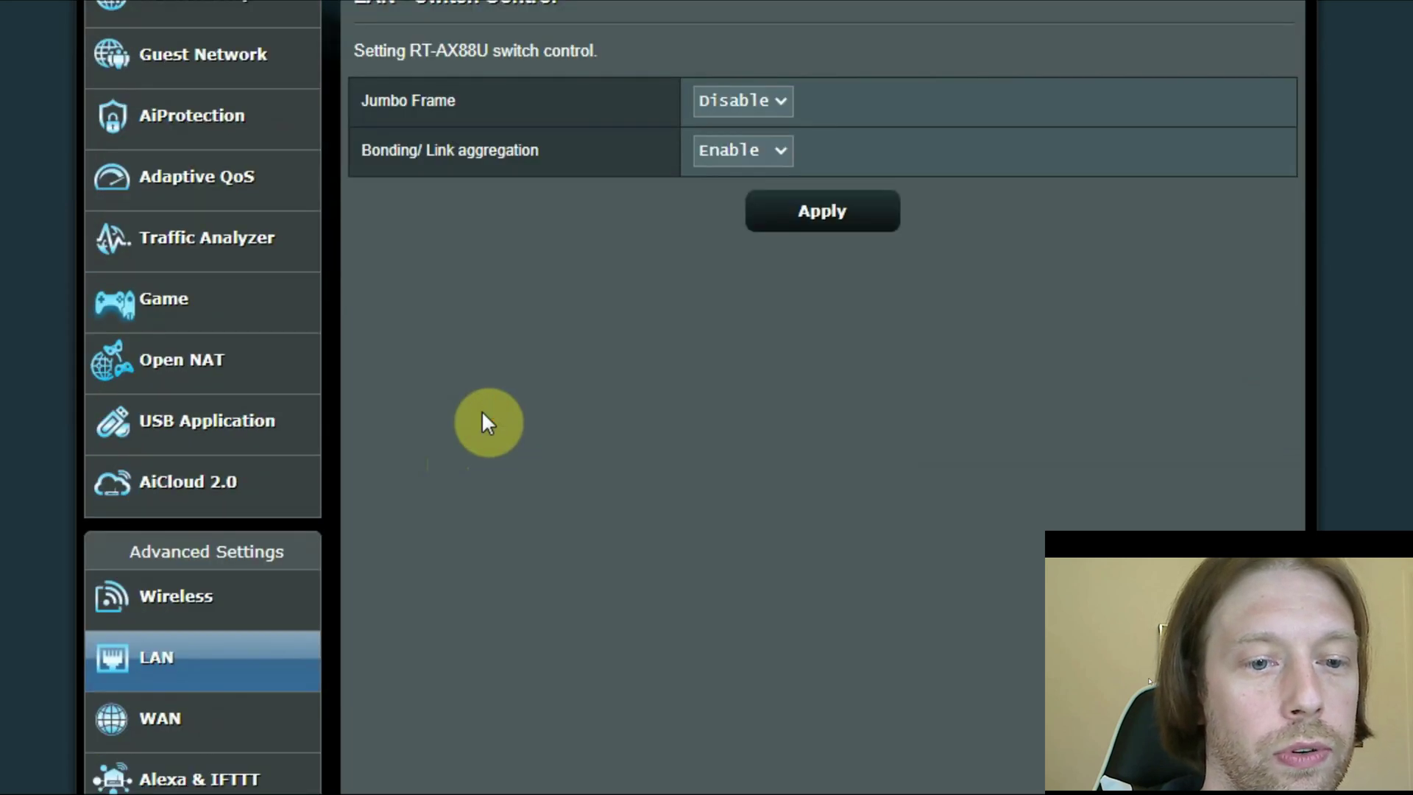
scroll(456, 361, up, 3)
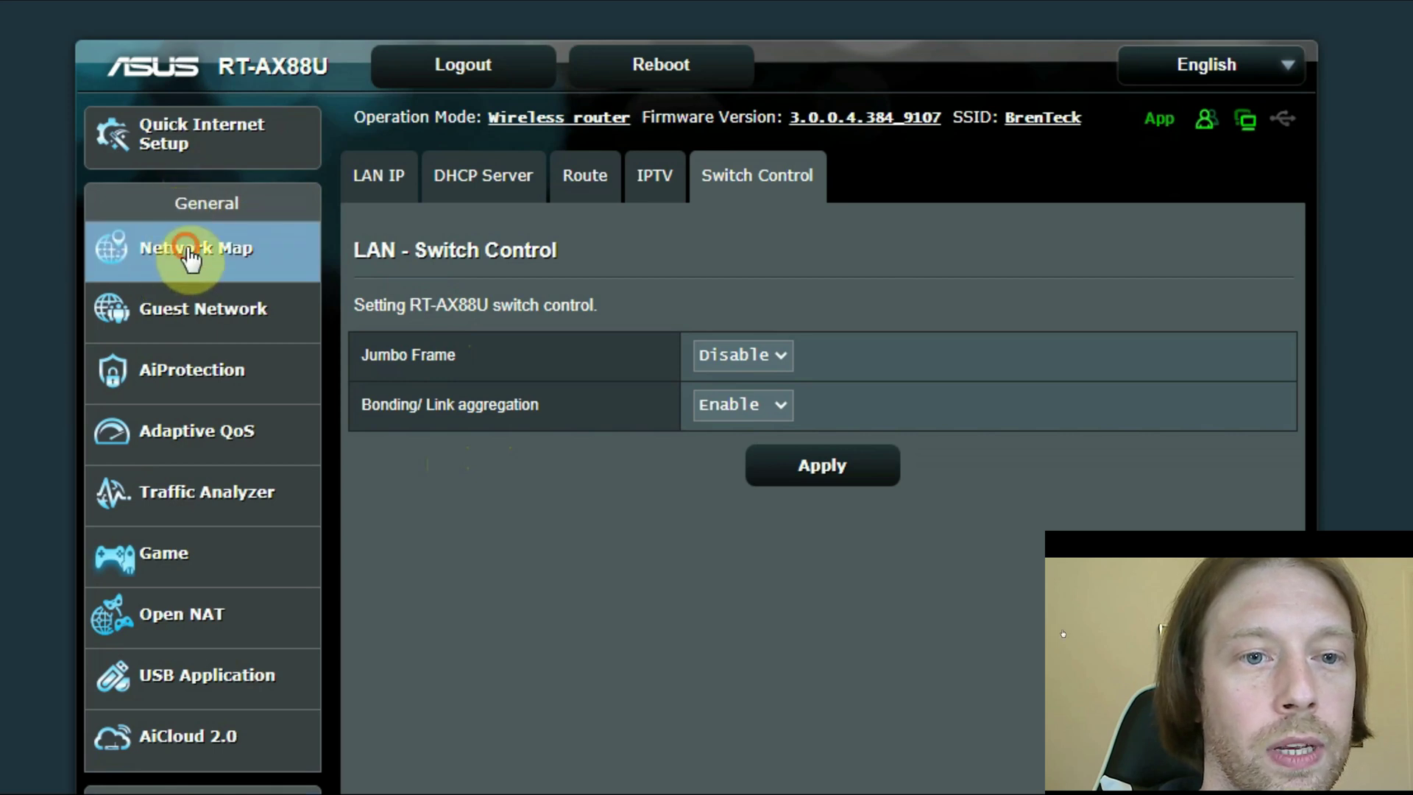
click(189, 251)
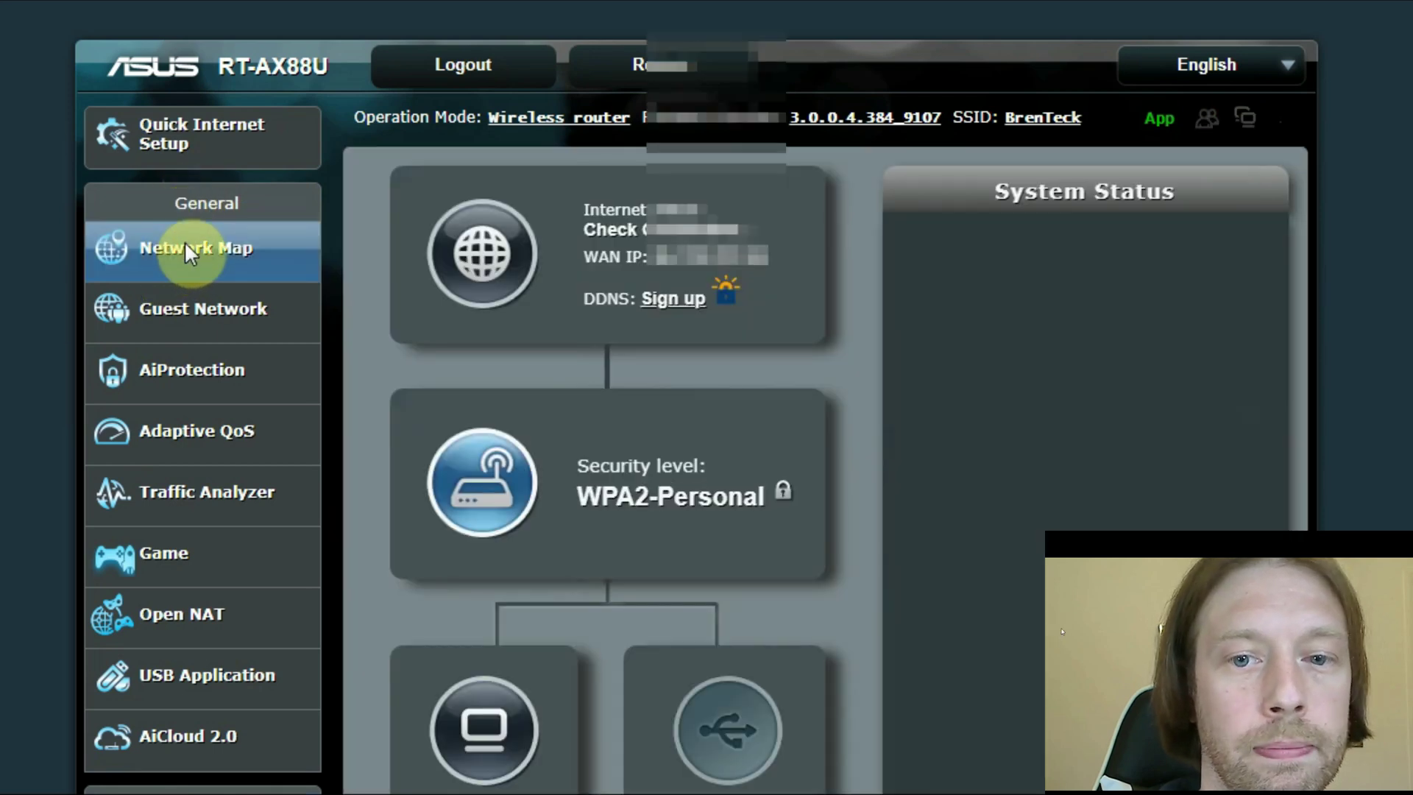
scroll(574, 442, down, 3)
click(500, 480)
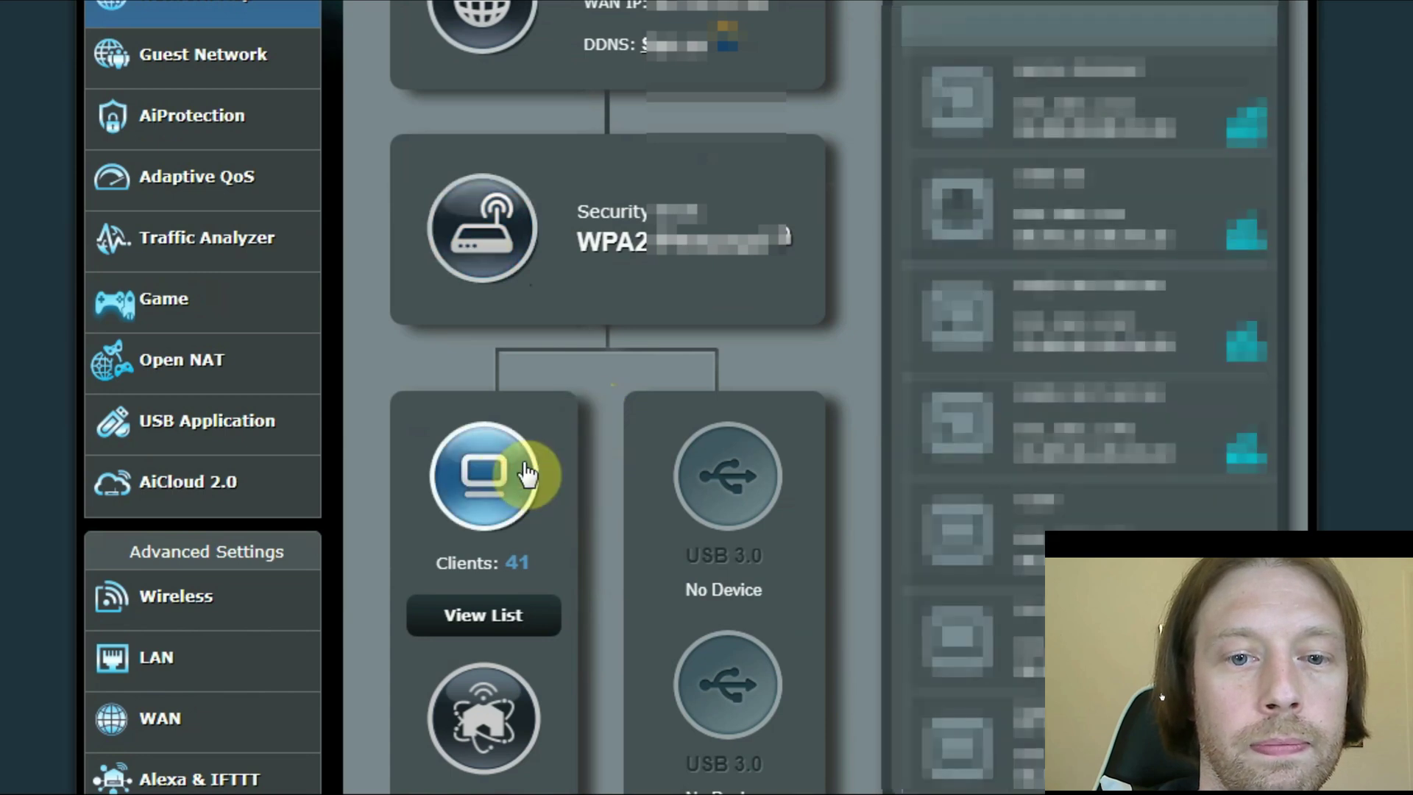
click(492, 613)
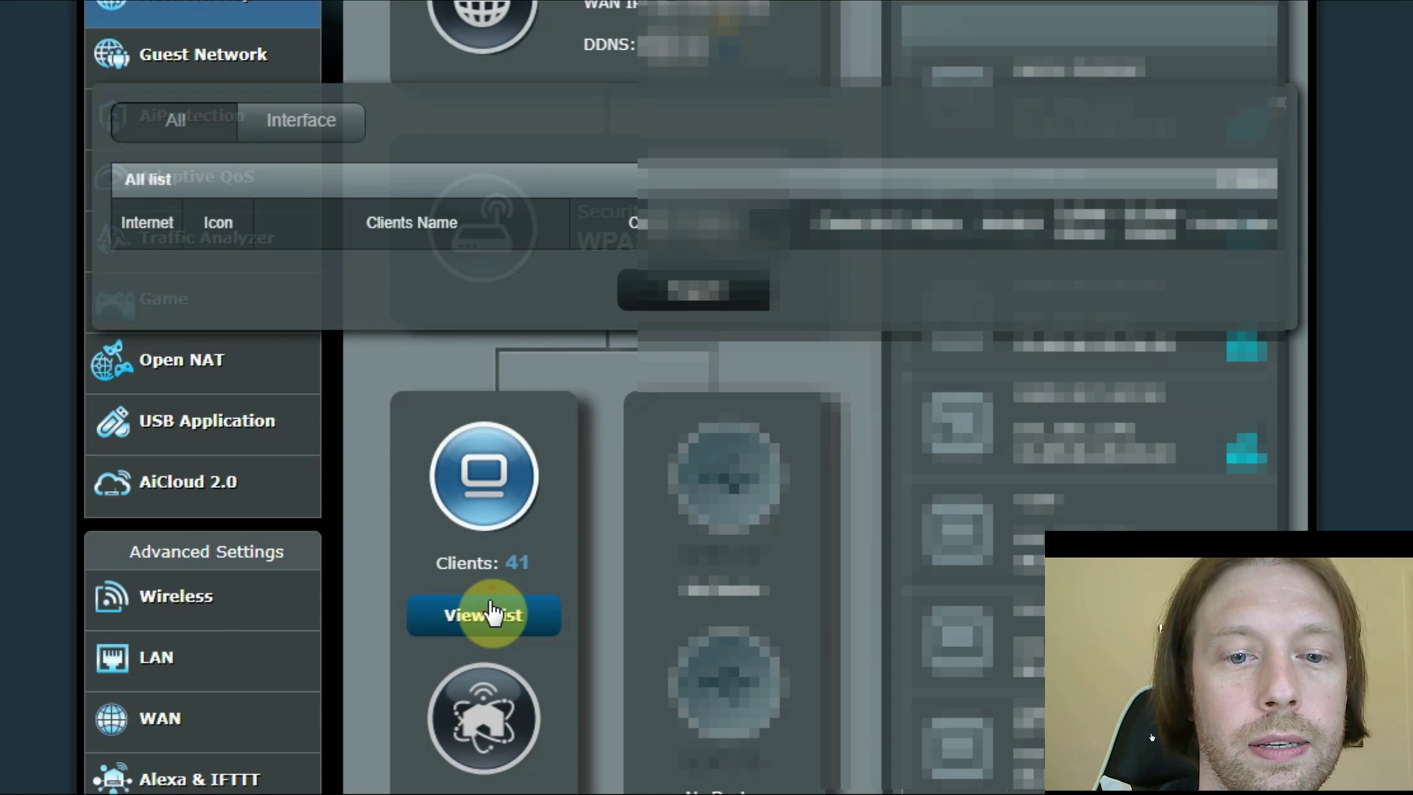
scroll(485, 282, down, 7)
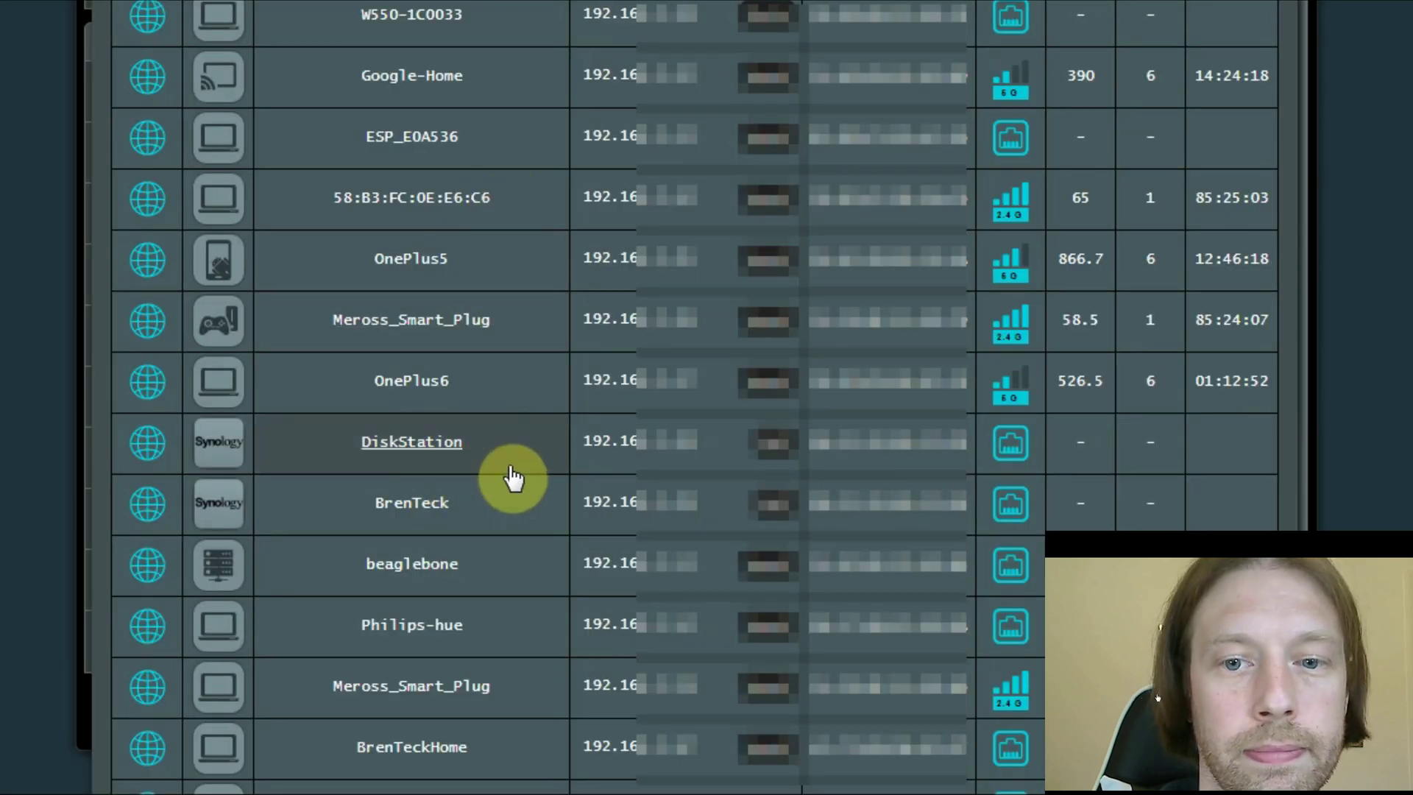
mouse_move(769, 440)
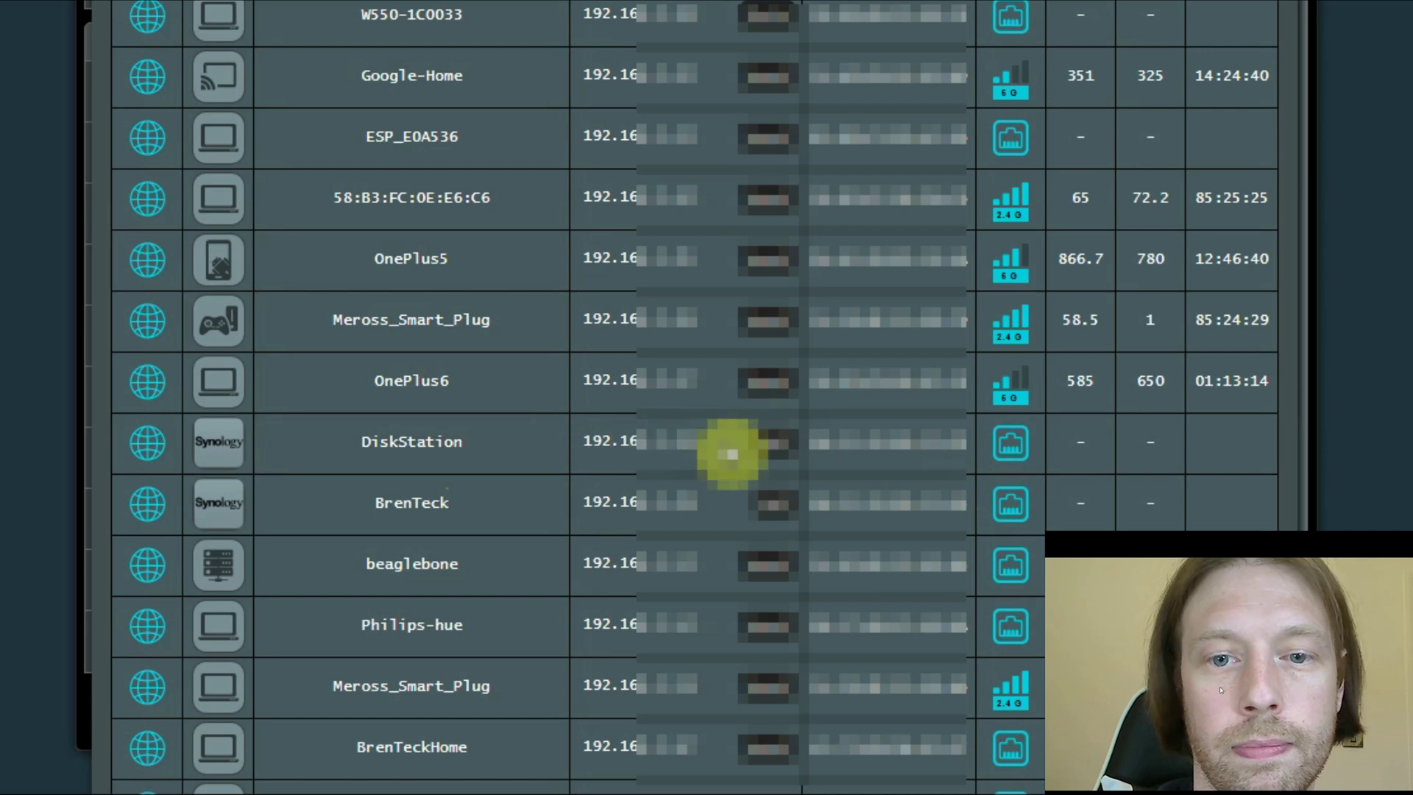
scroll(725, 456, up, 8)
scroll(700, 473, down, 6)
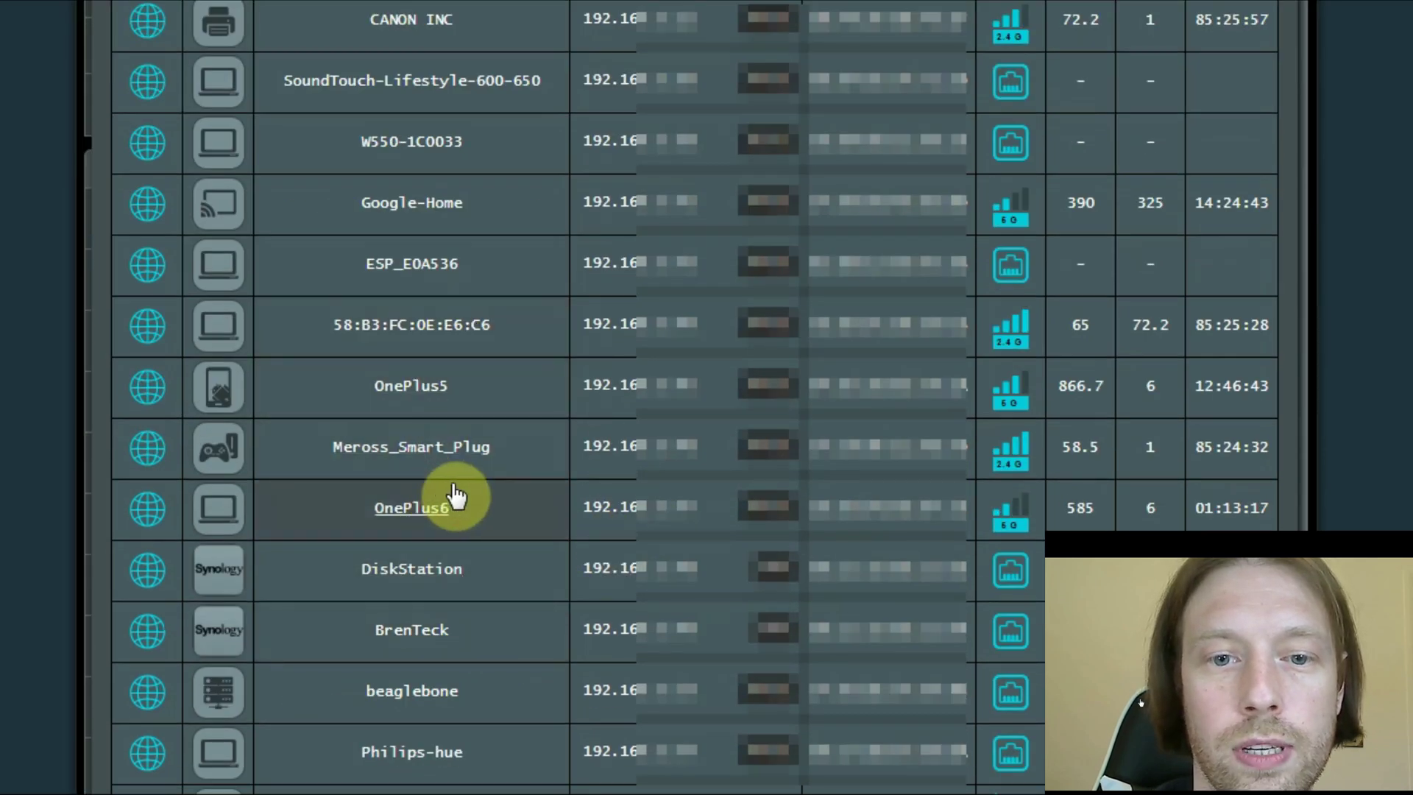
scroll(471, 485, down, 2)
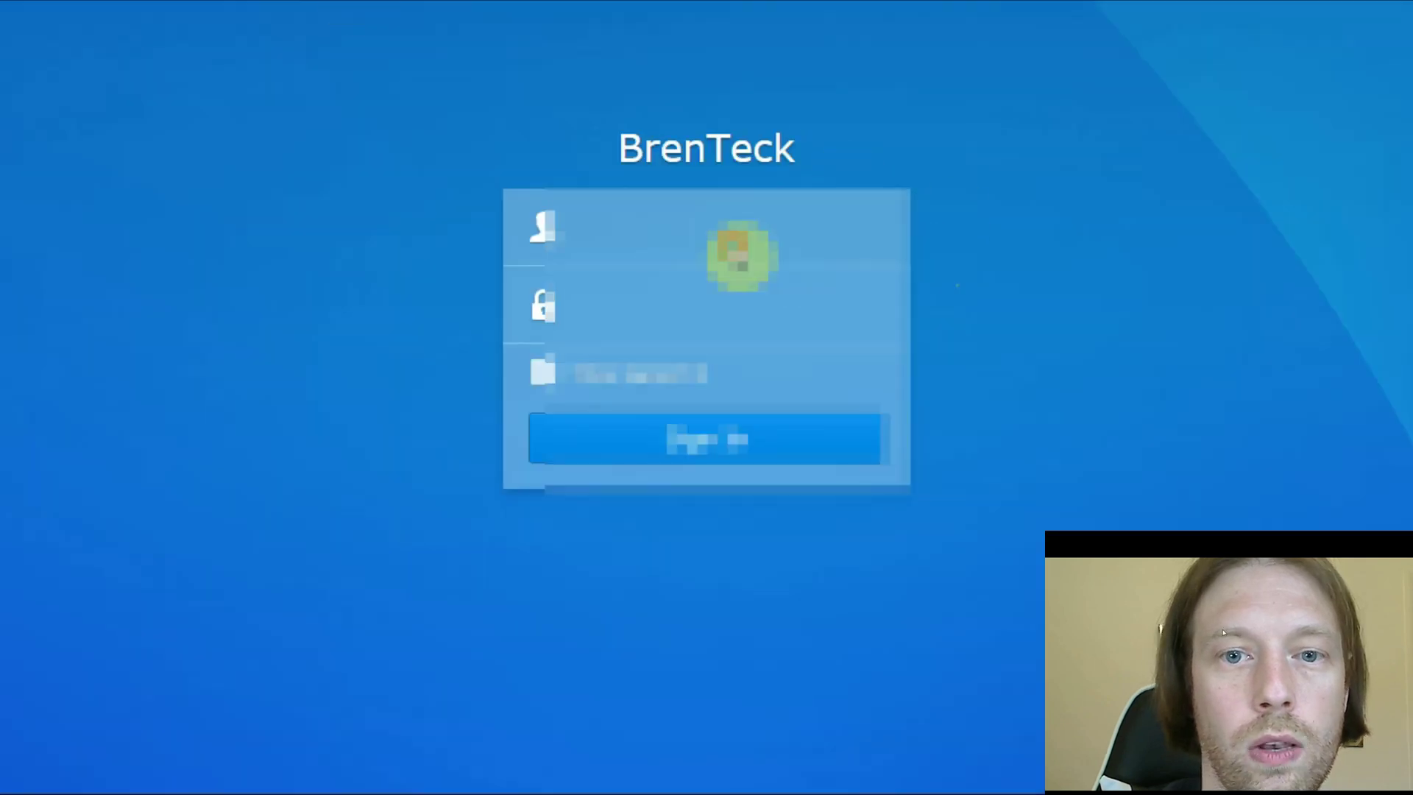
- Sign in to DSM using the saved login details
click(590, 227)
key(Down)
key(Return)
key(Return)
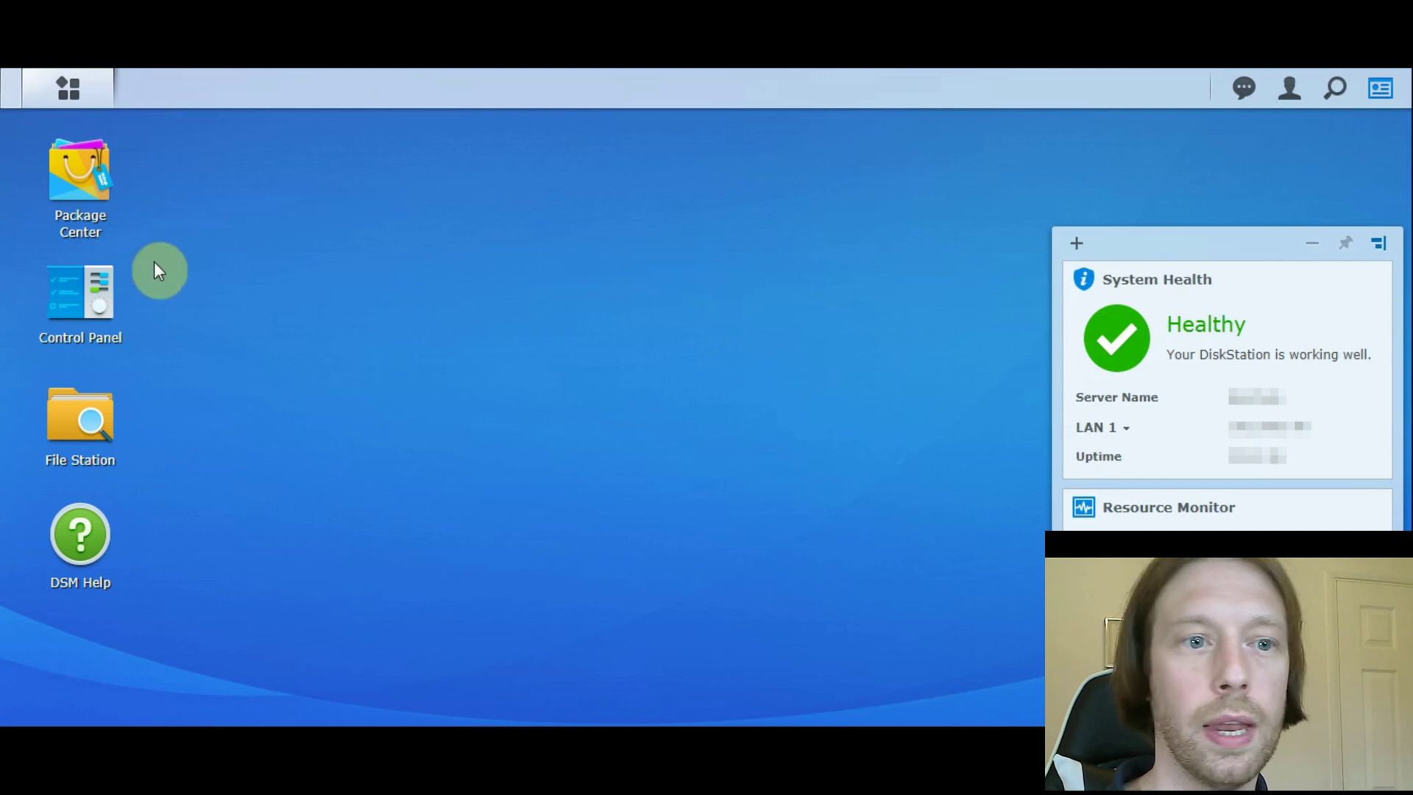
- In Control Panel > Network > Network Interface, expand the LAN 1 and LAN 2 details
click(89, 292)
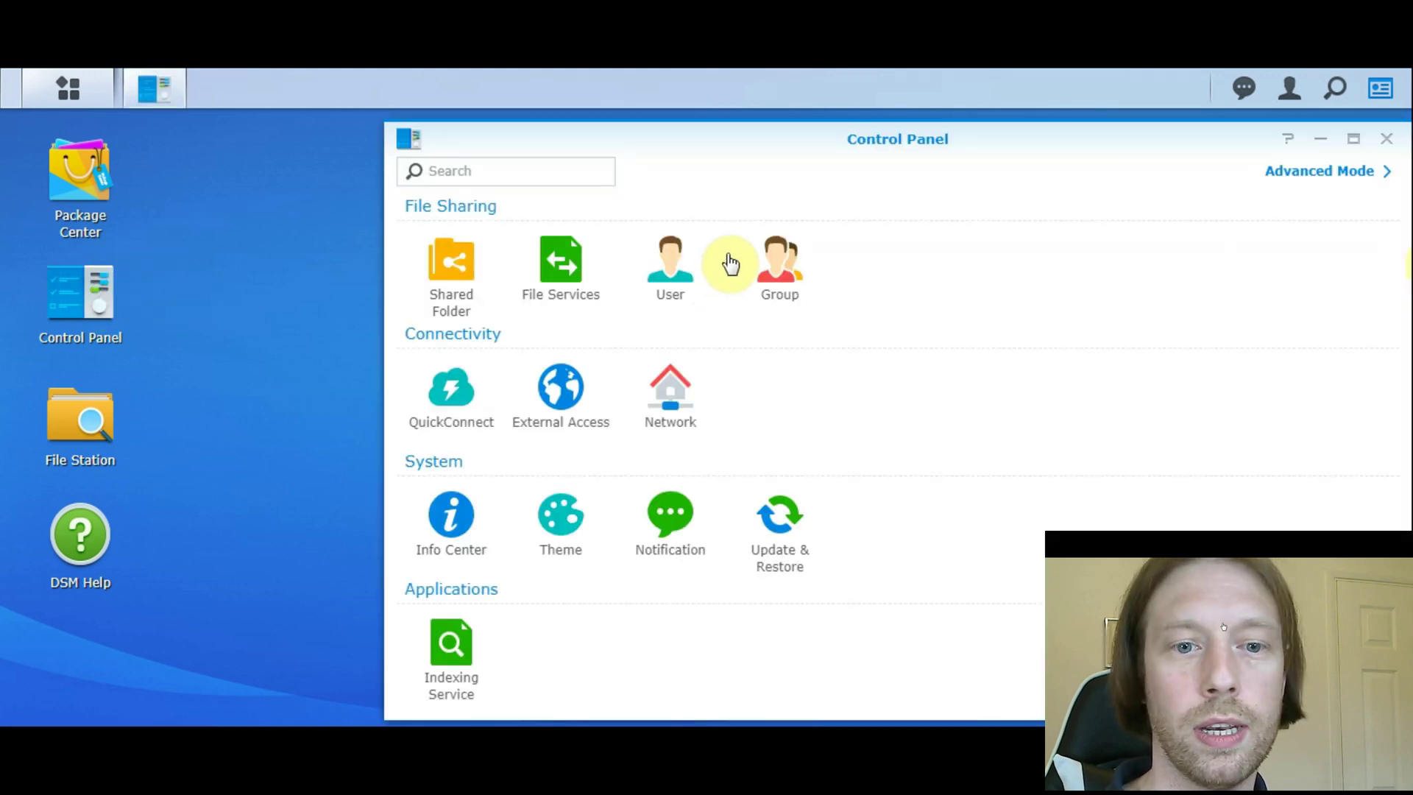
click(667, 390)
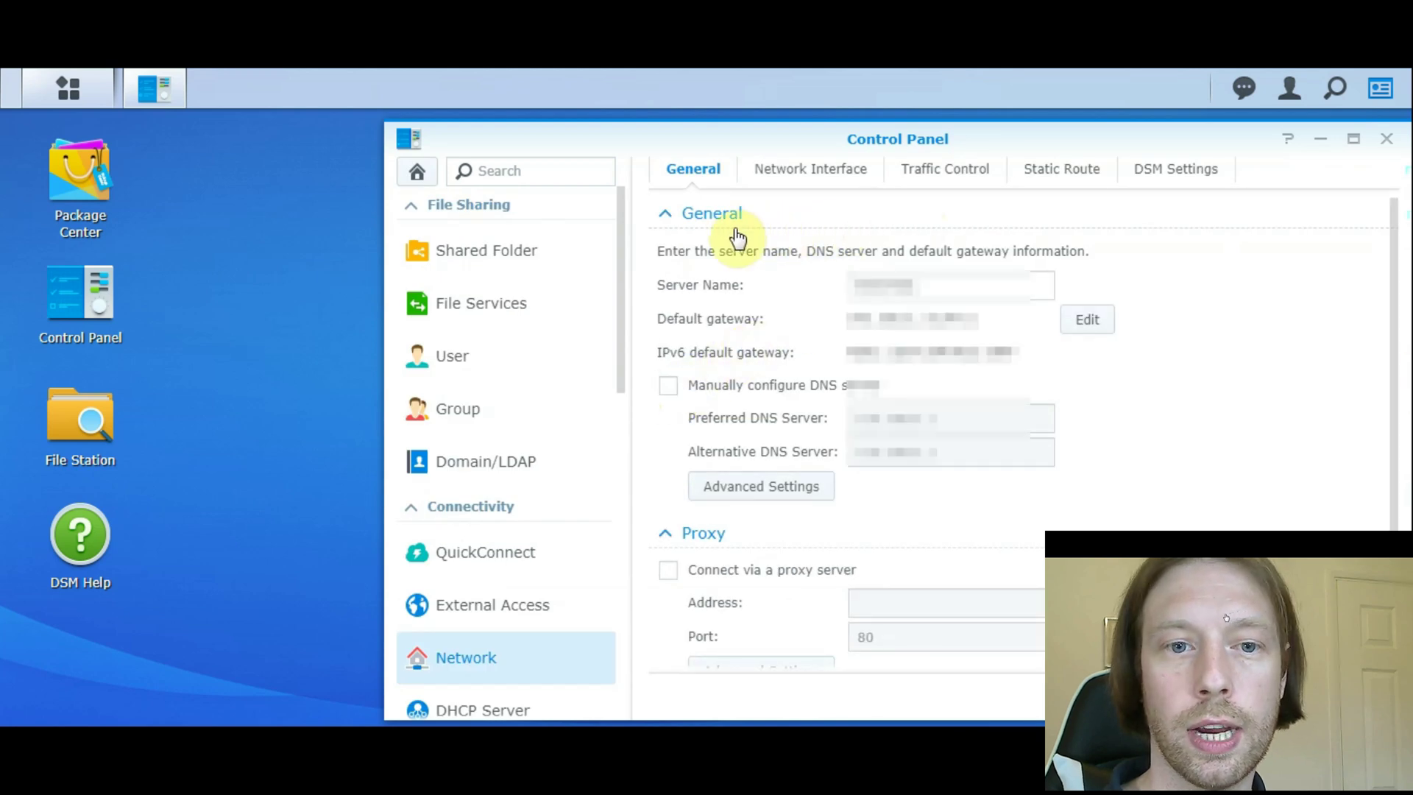
click(808, 172)
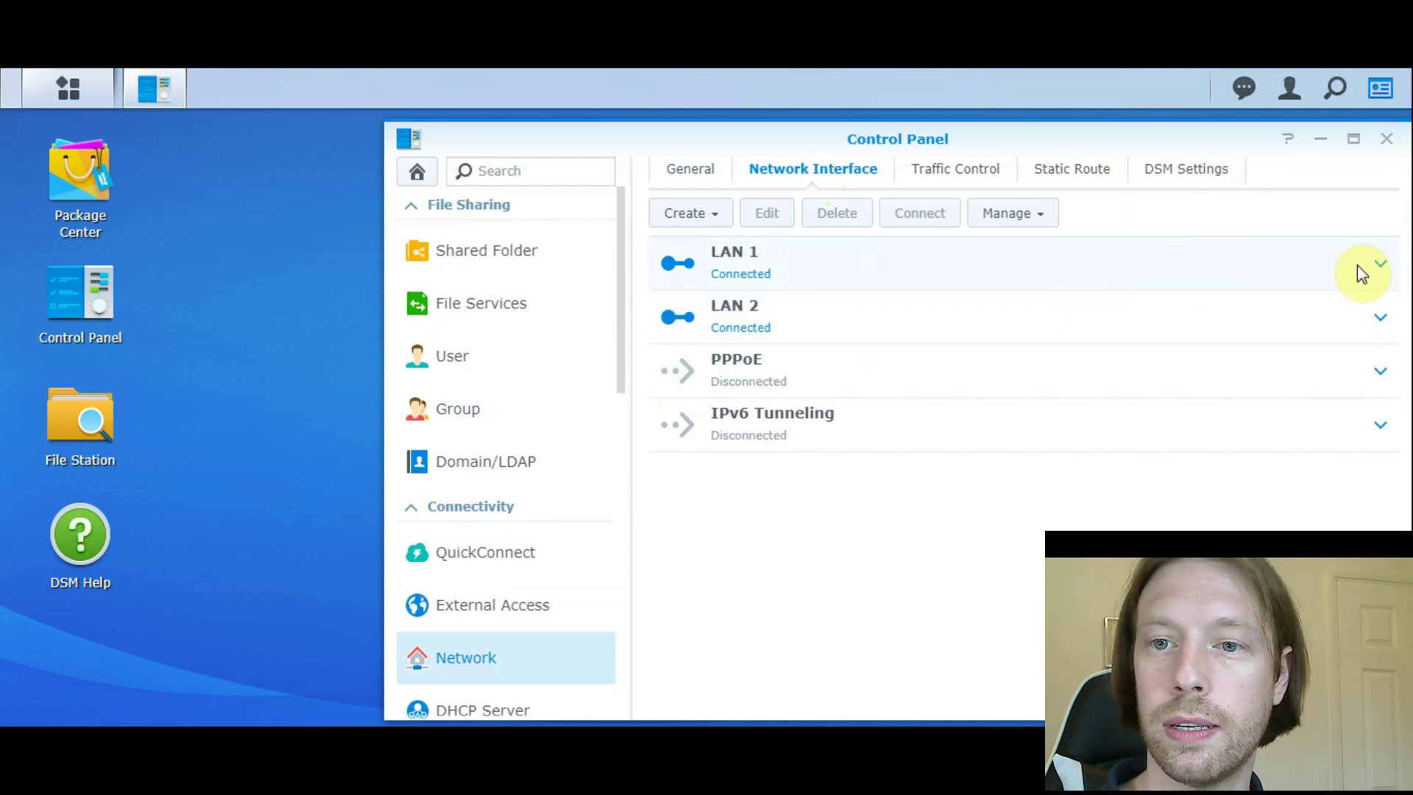
click(712, 215)
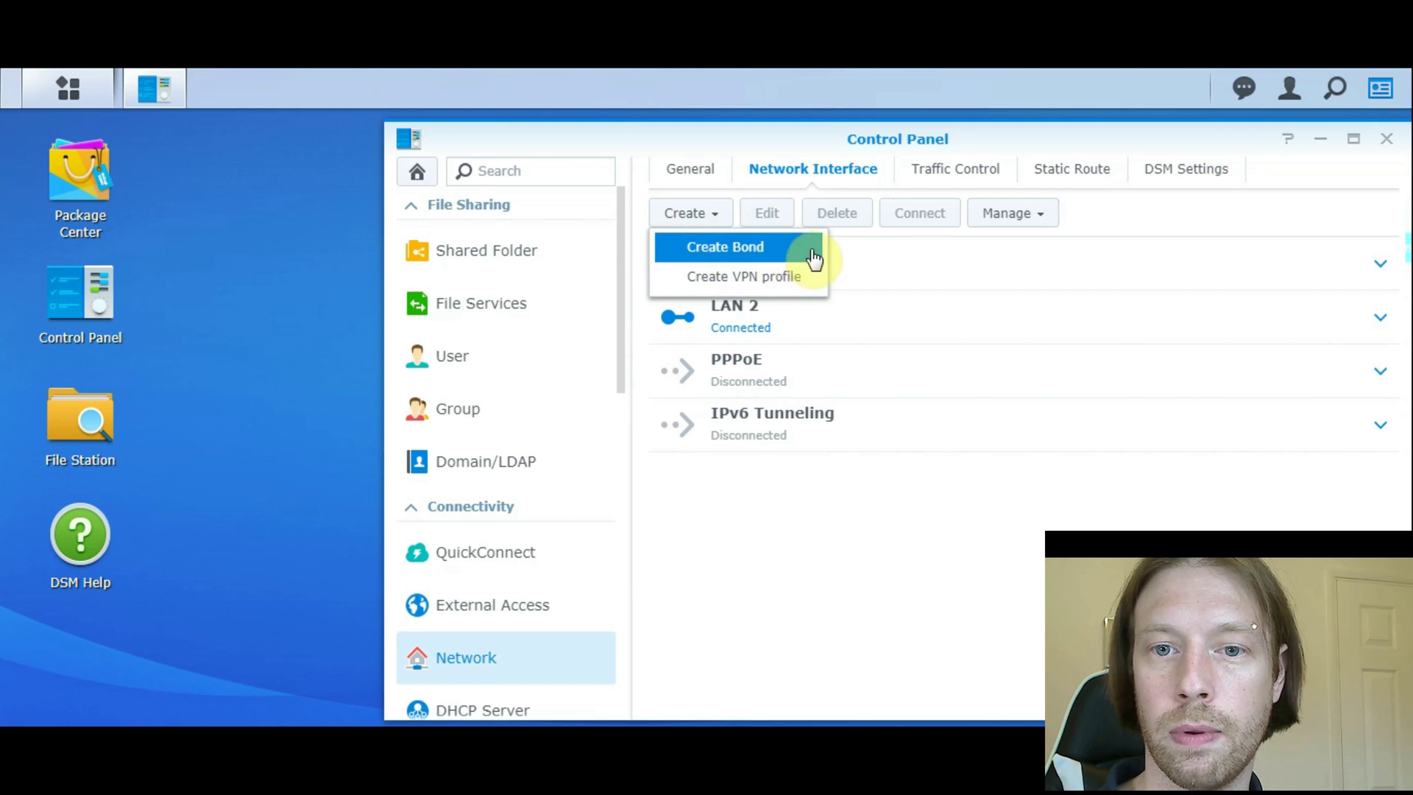
click(1380, 273)
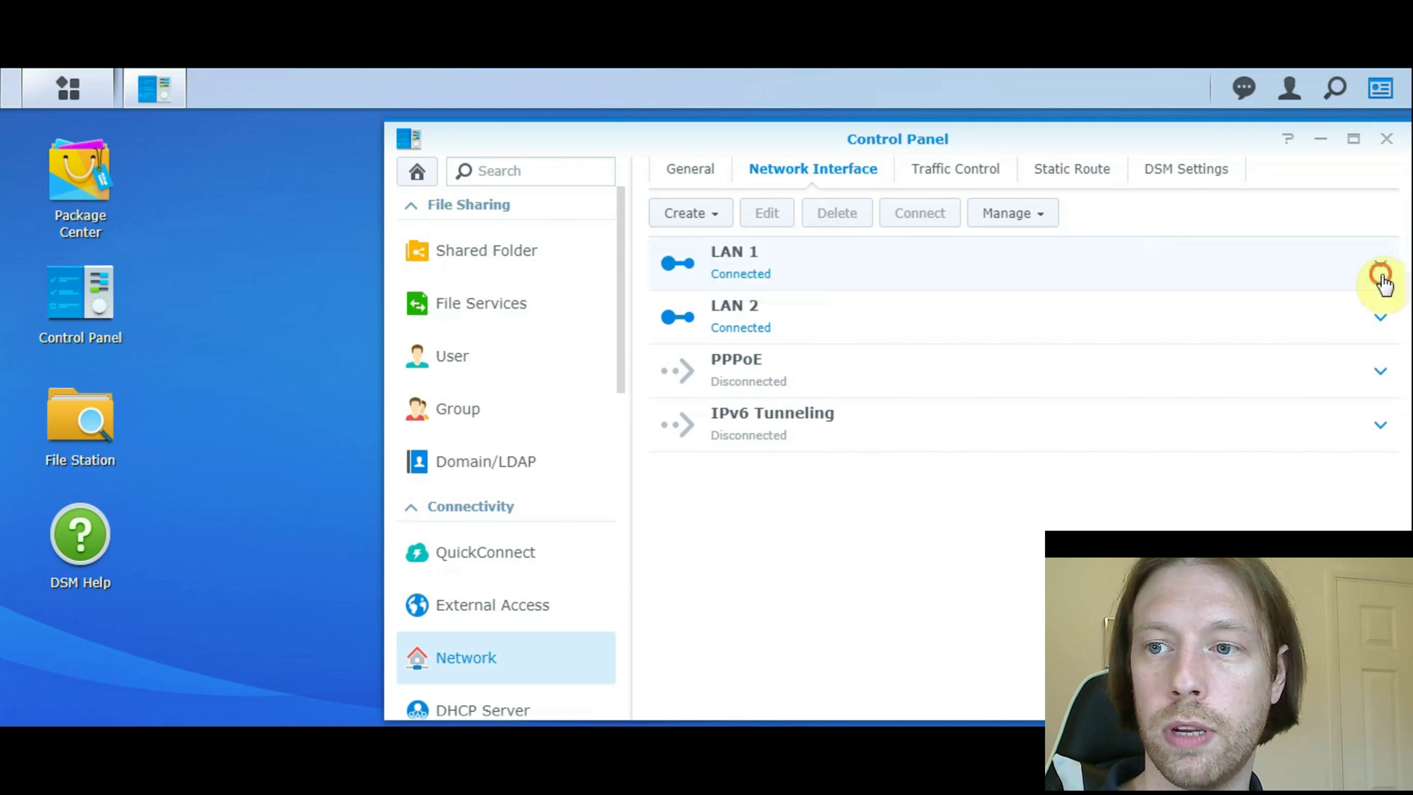
click(1377, 494)
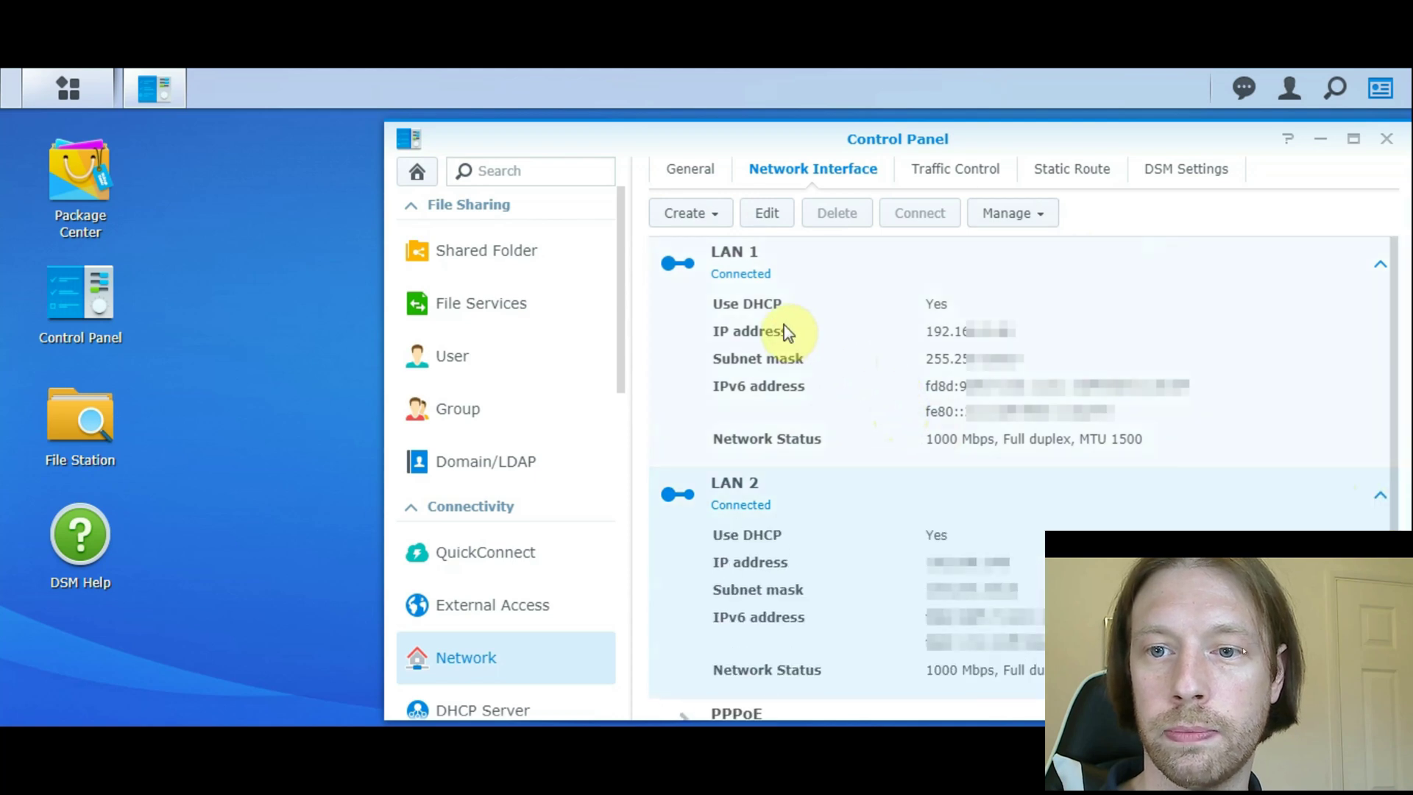
click(713, 221)
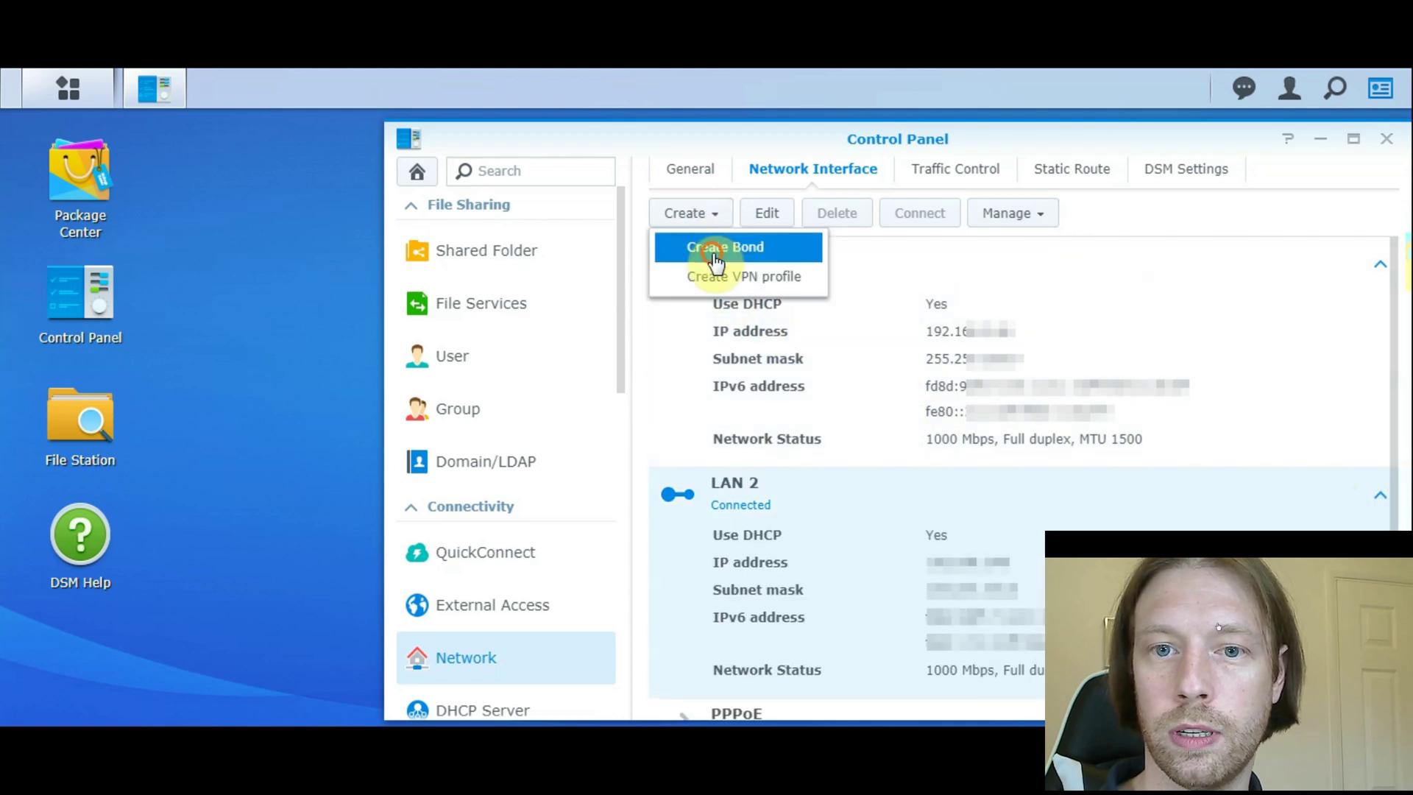
- Create a bond using IEEE 802.3ad Dynamic Link Aggregation mode
click(713, 245)
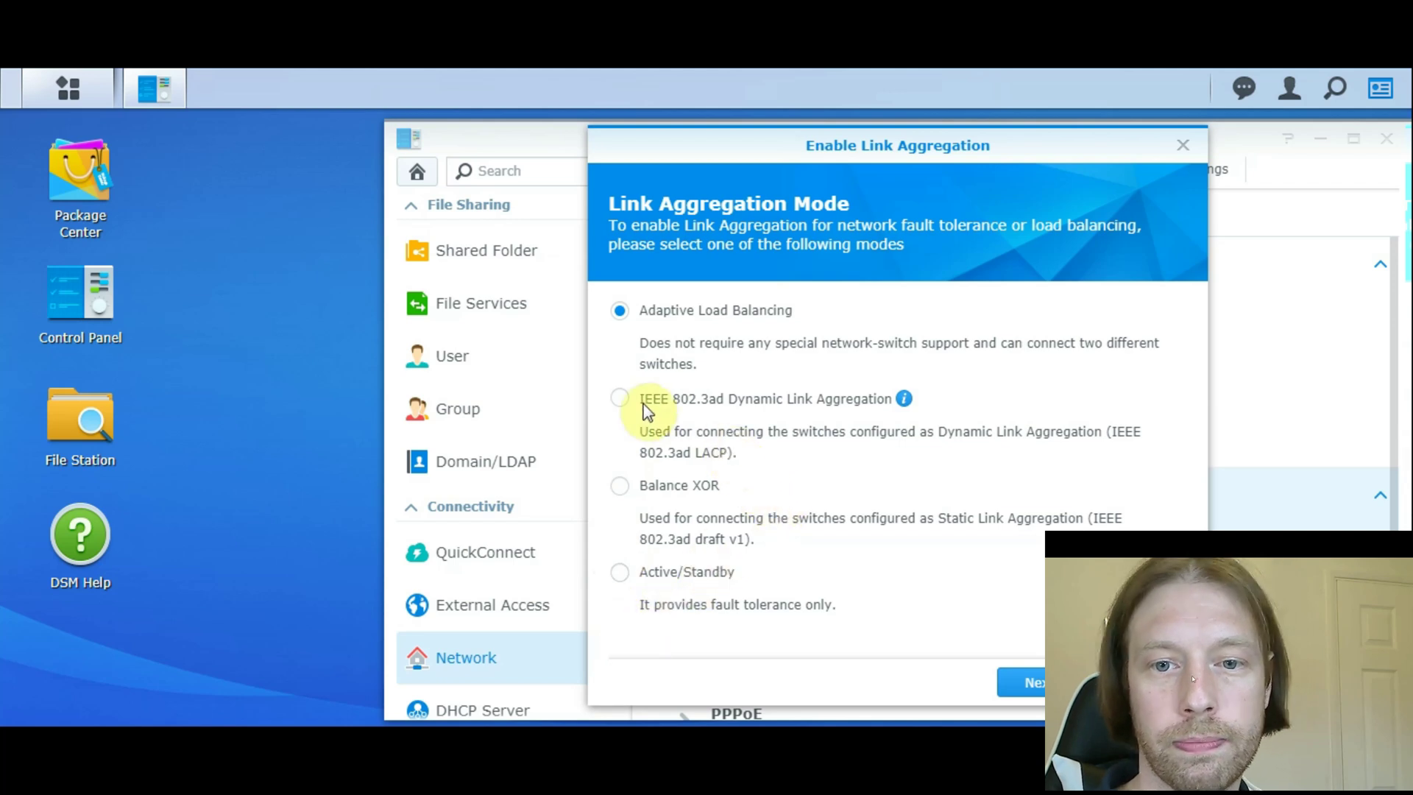
click(618, 397)
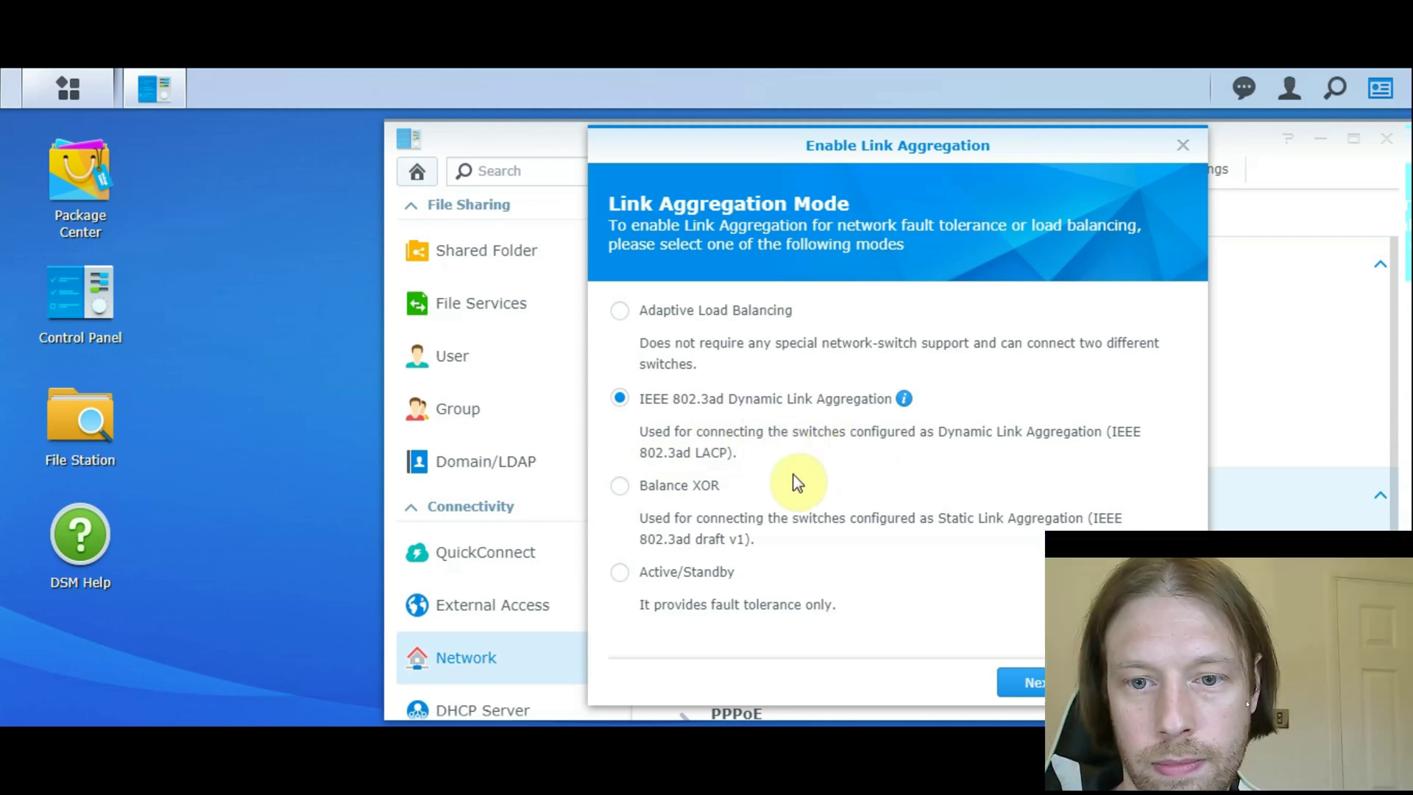
- Bond LAN 1 and LAN 2 with DHCP network settings and confirm applying it
click(1032, 695)
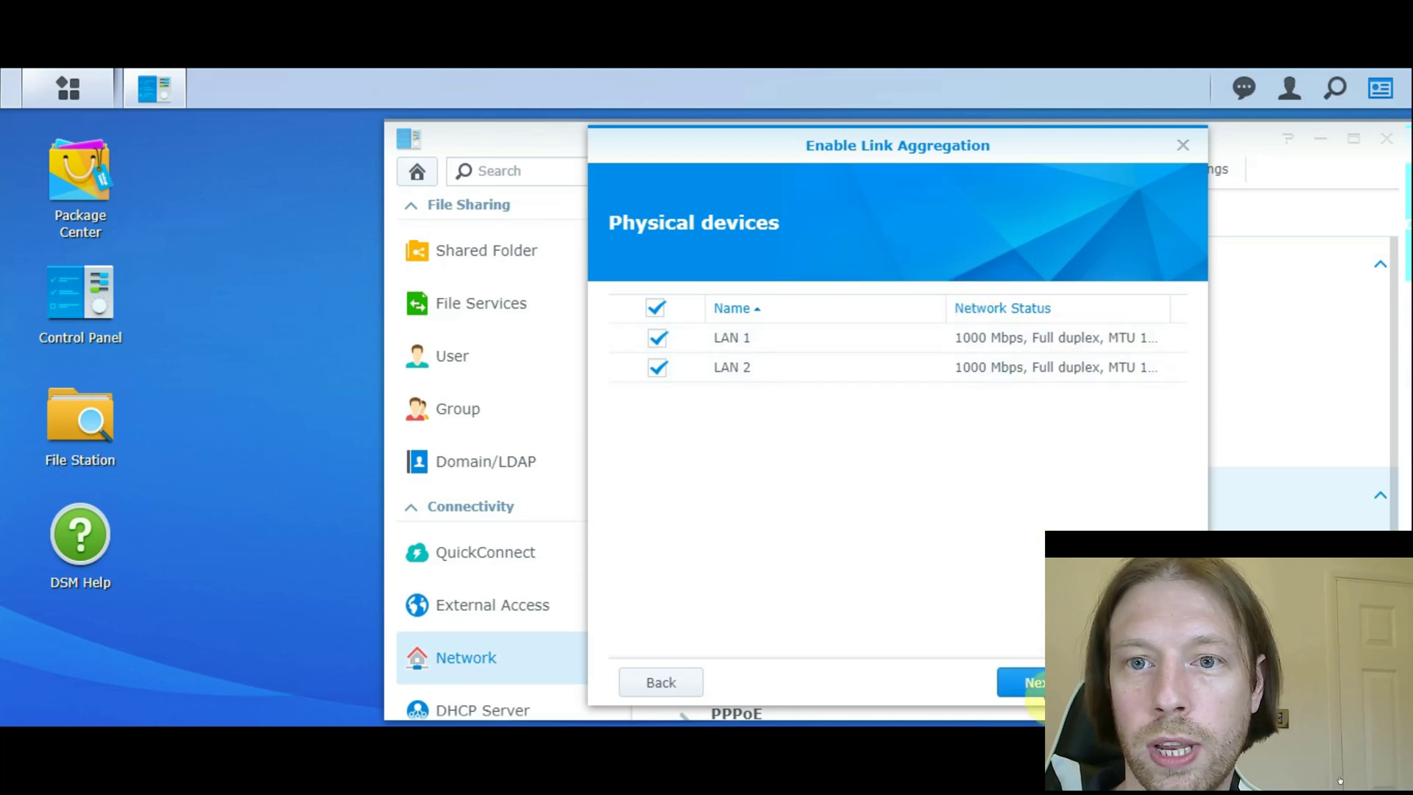
click(1038, 683)
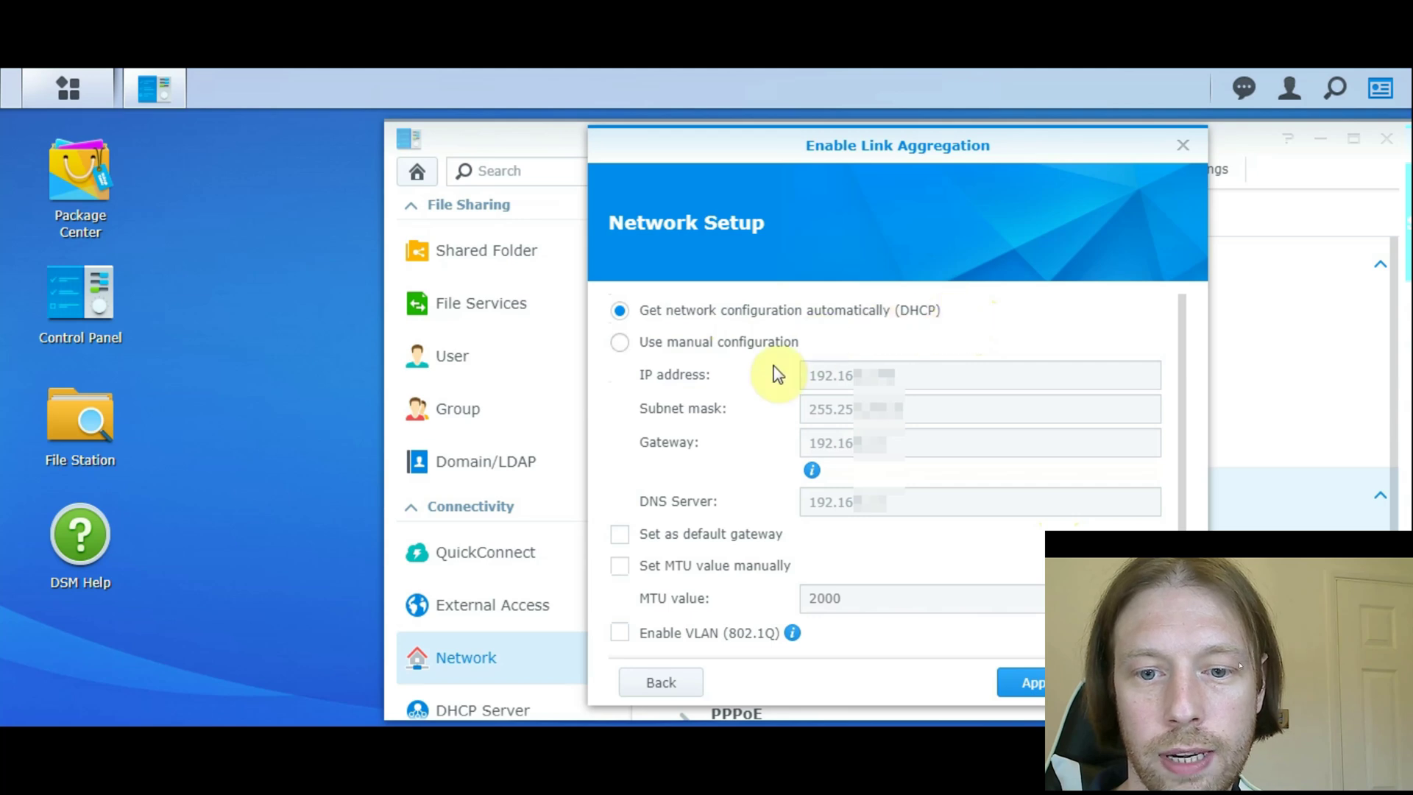
click(1035, 684)
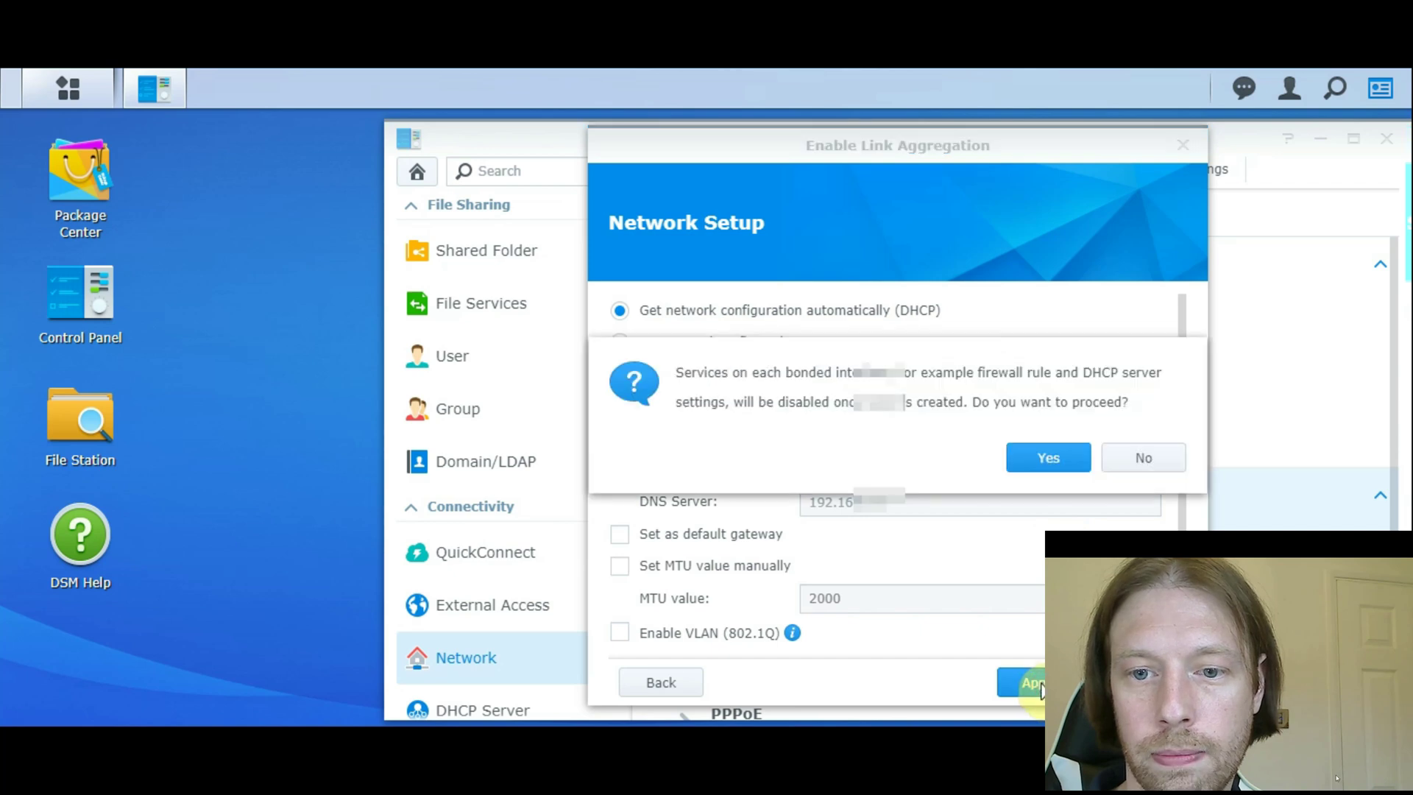
click(1043, 464)
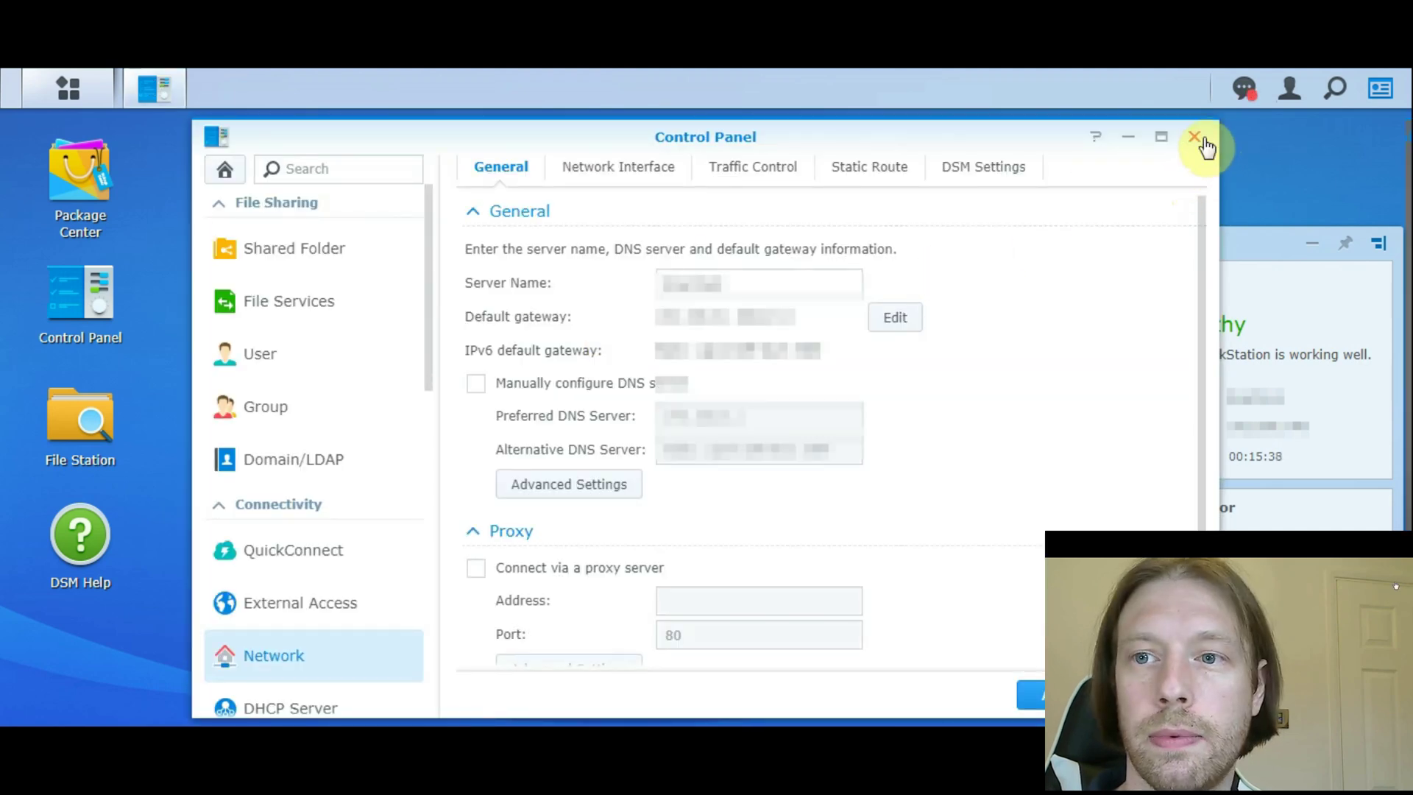
- Check Bond 1's LAN 1 and LAN 2 status at 1000 Mbps, then minimize Control Panel
click(607, 171)
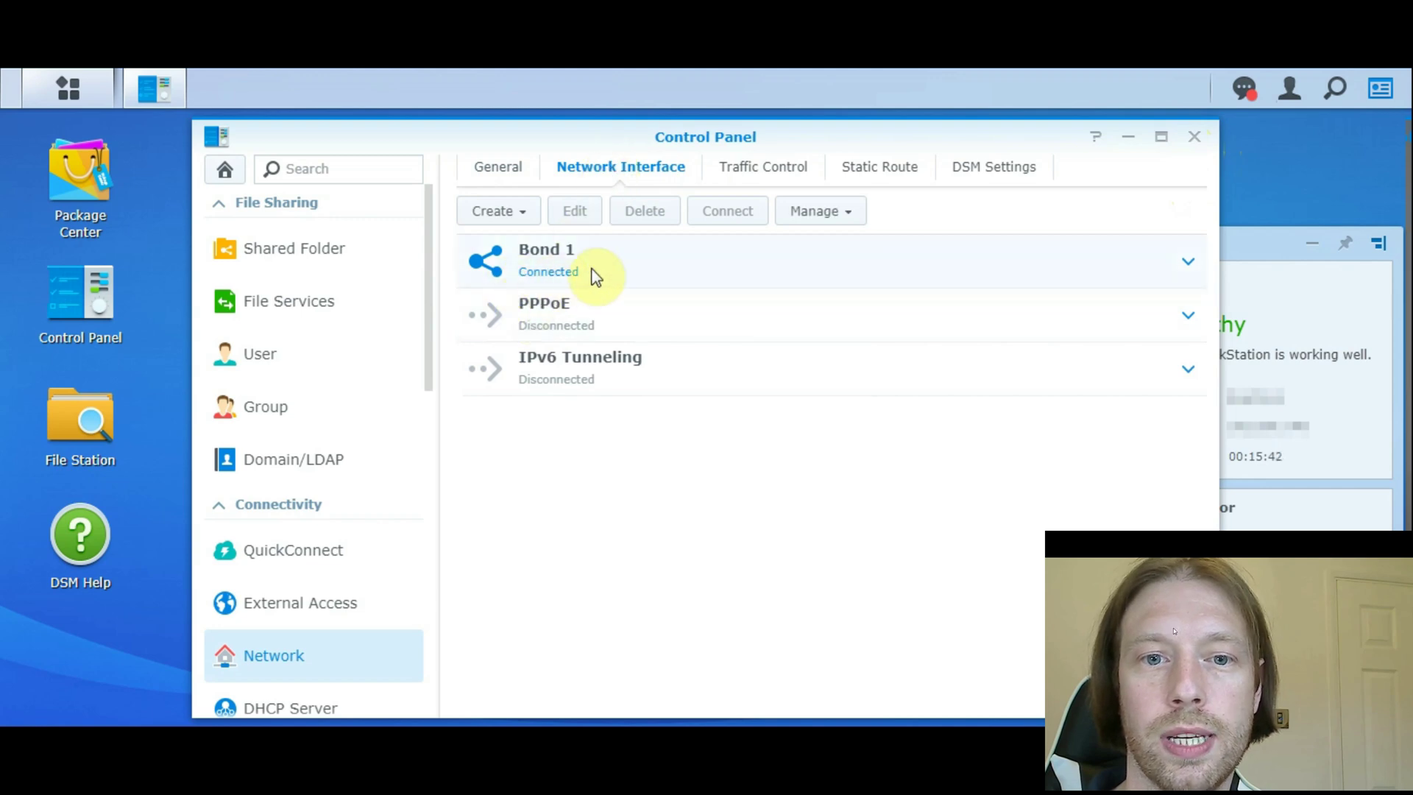
click(1188, 262)
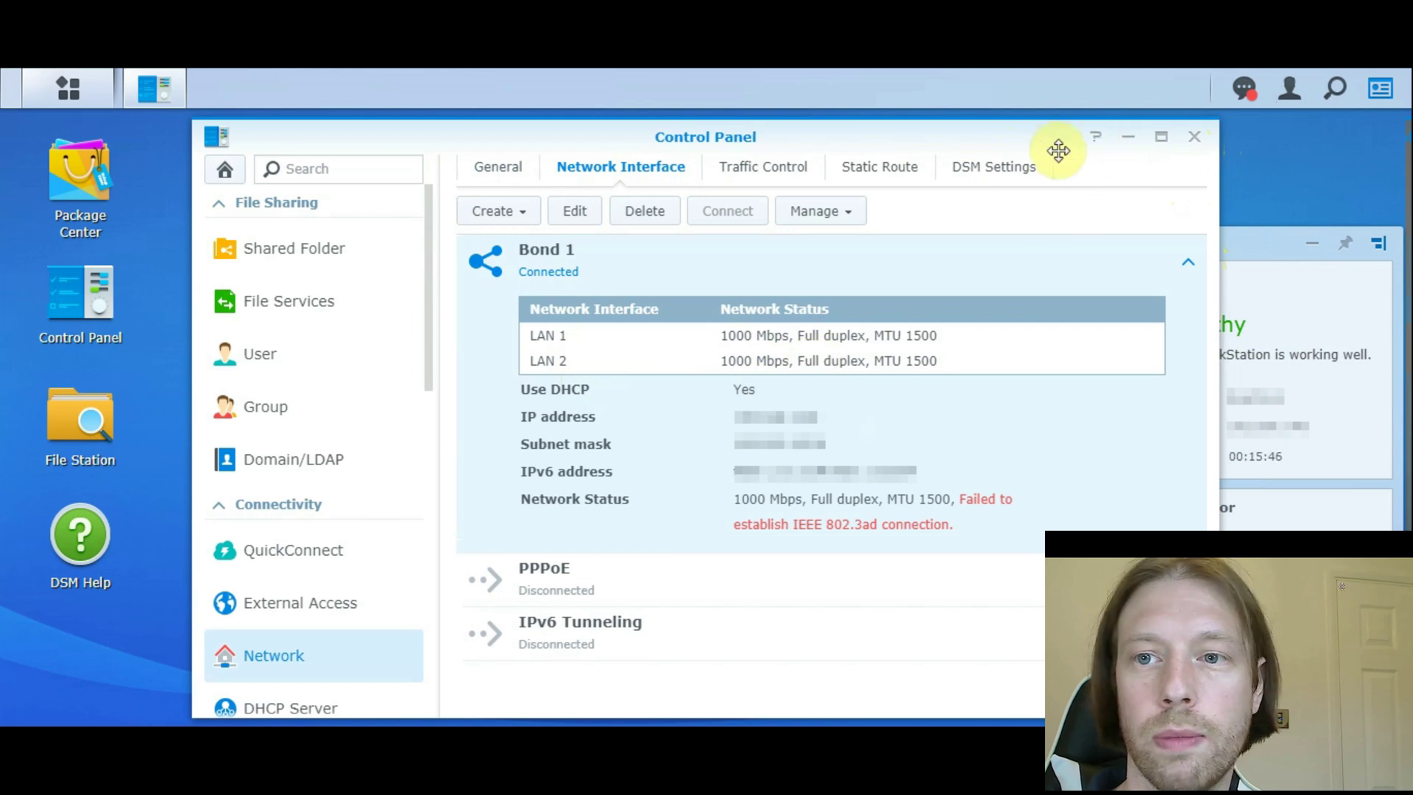
drag(1026, 139, 885, 139)
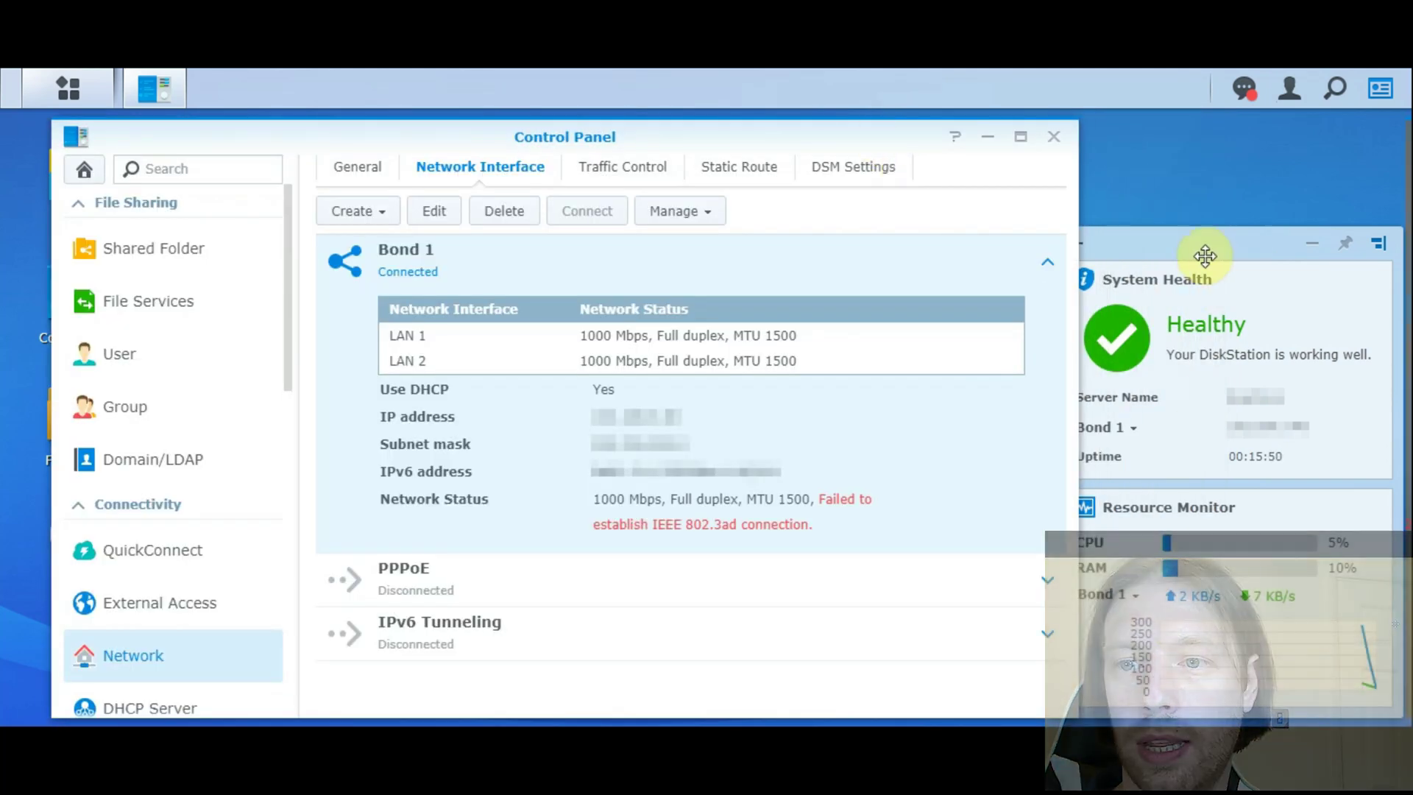
click(987, 138)
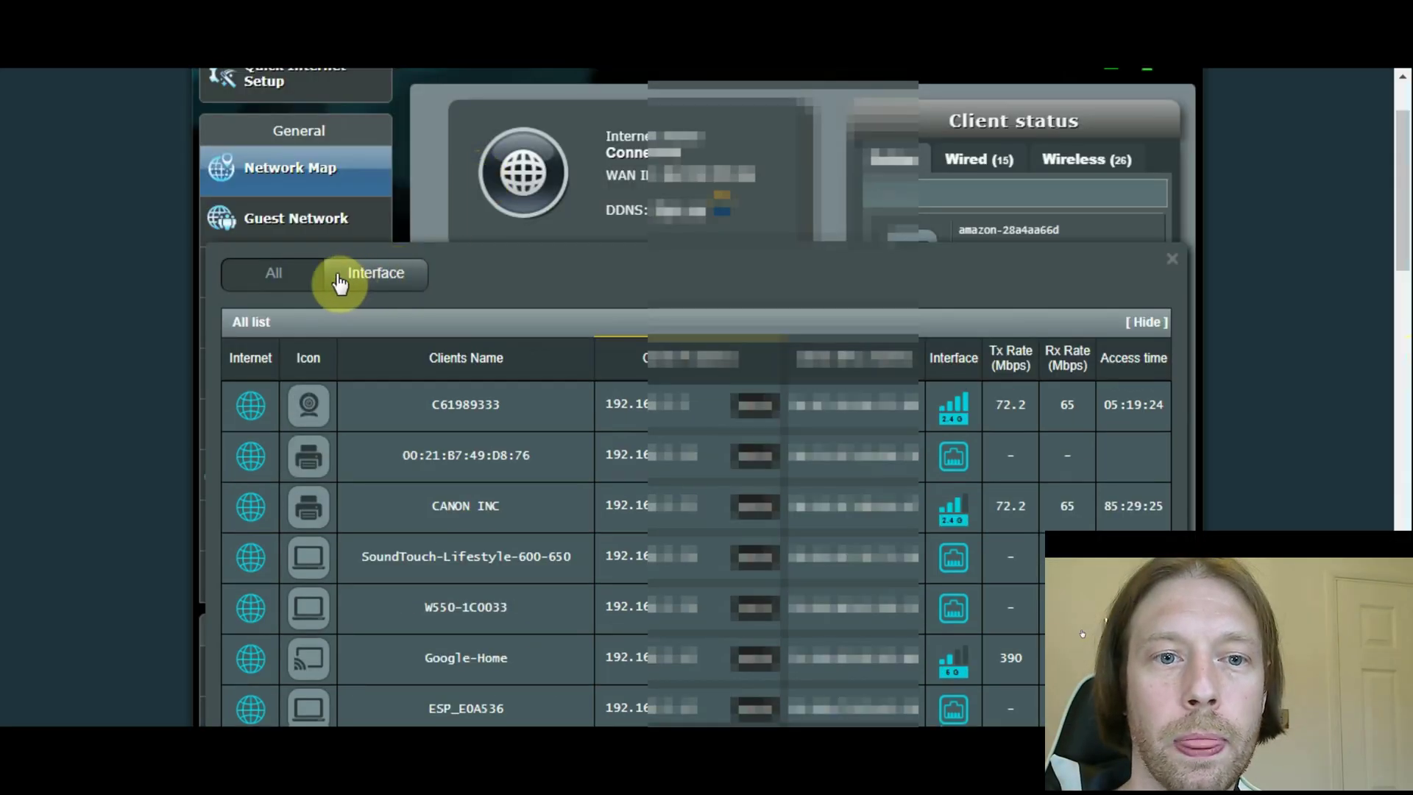
- Close the router's full client list and scroll the Network Map panel to the two Synology entries
click(1172, 263)
scroll(537, 309, down, 2)
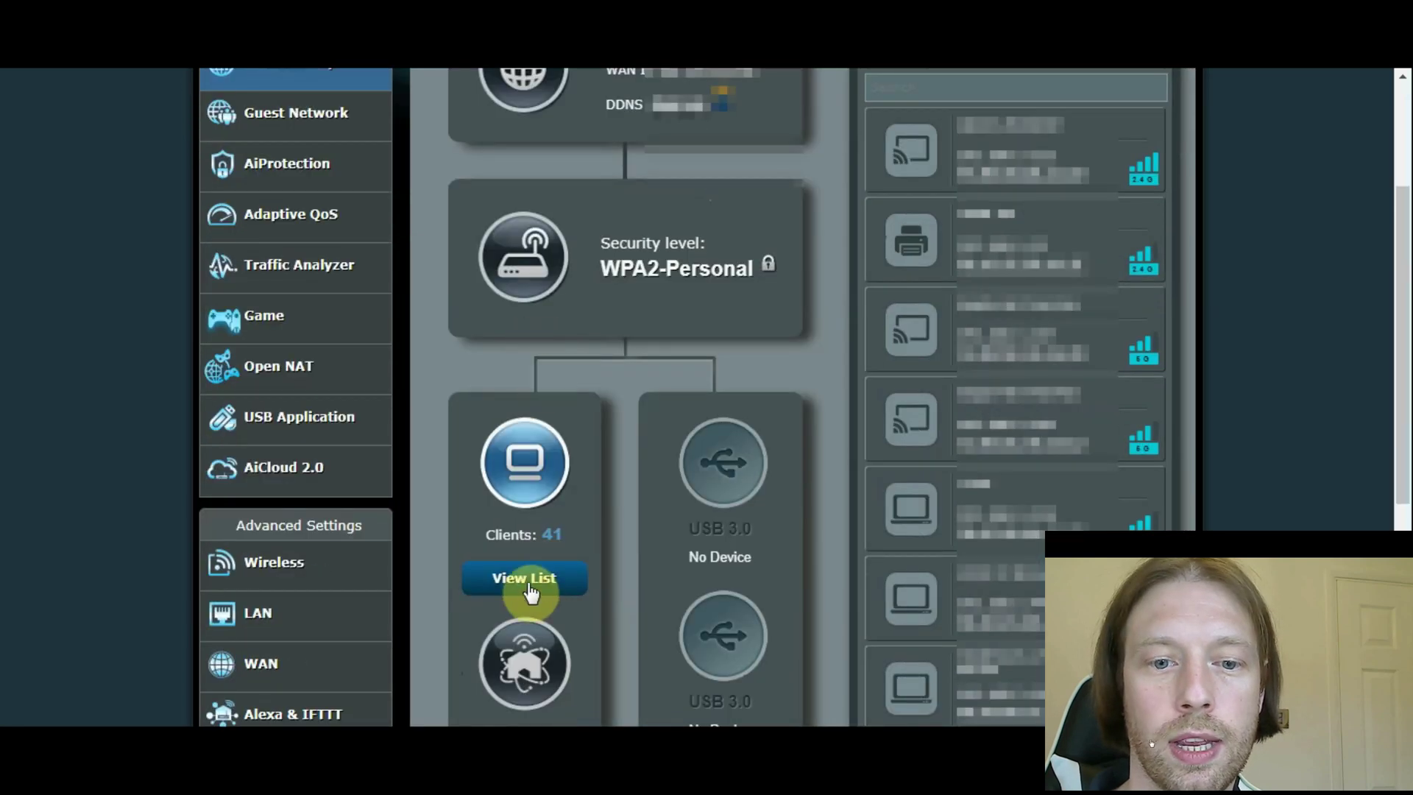
scroll(1025, 247, up, 2)
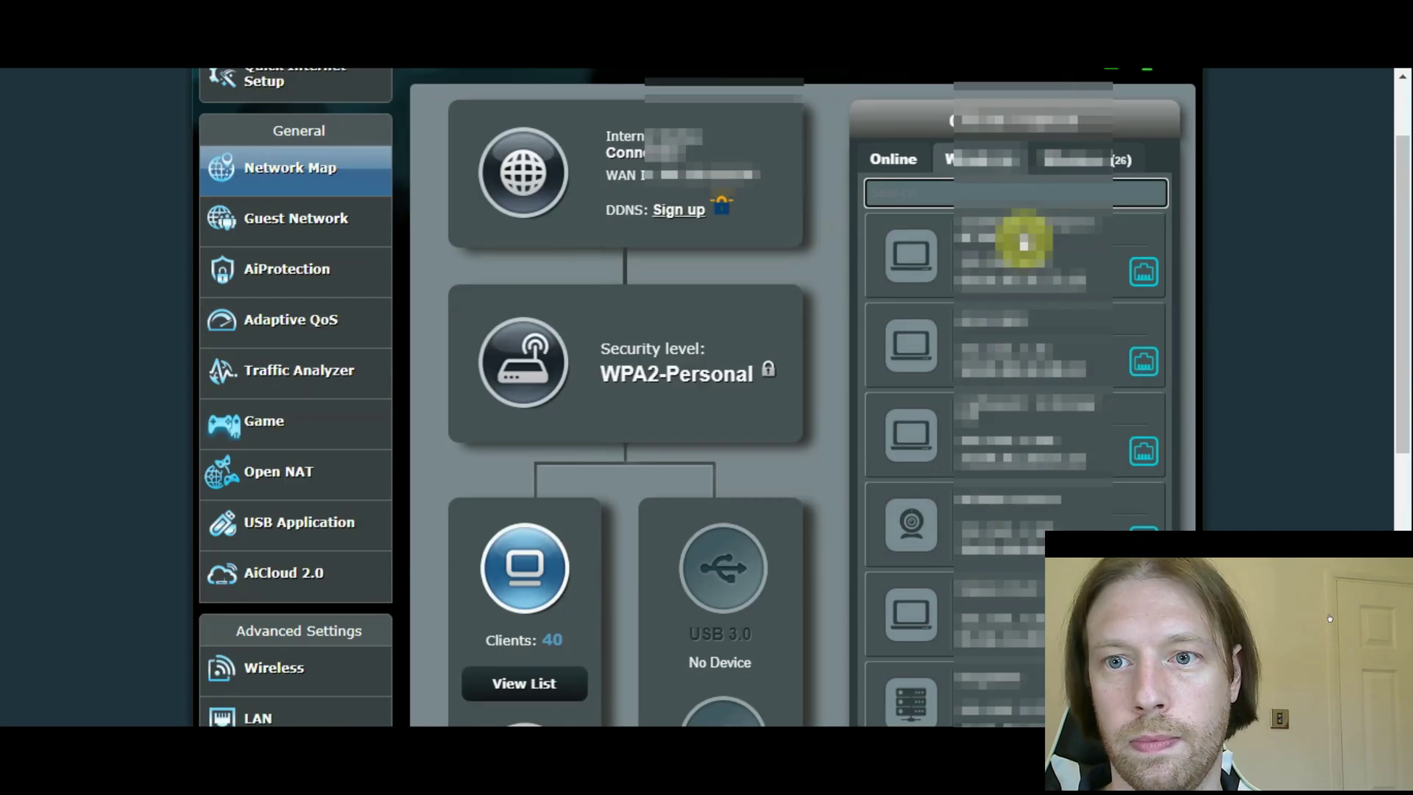
scroll(1087, 304, down, 4)
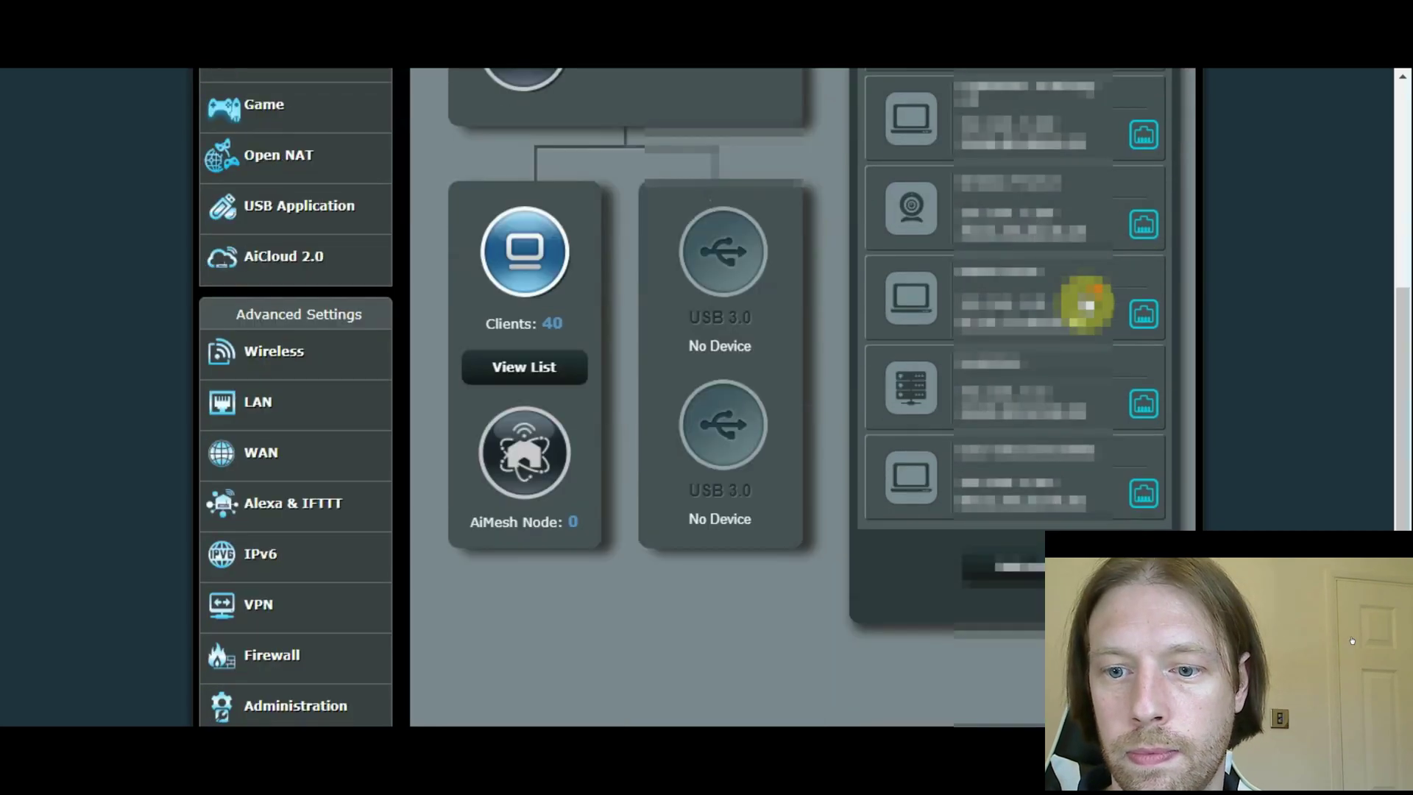
scroll(1104, 457, down, 2)
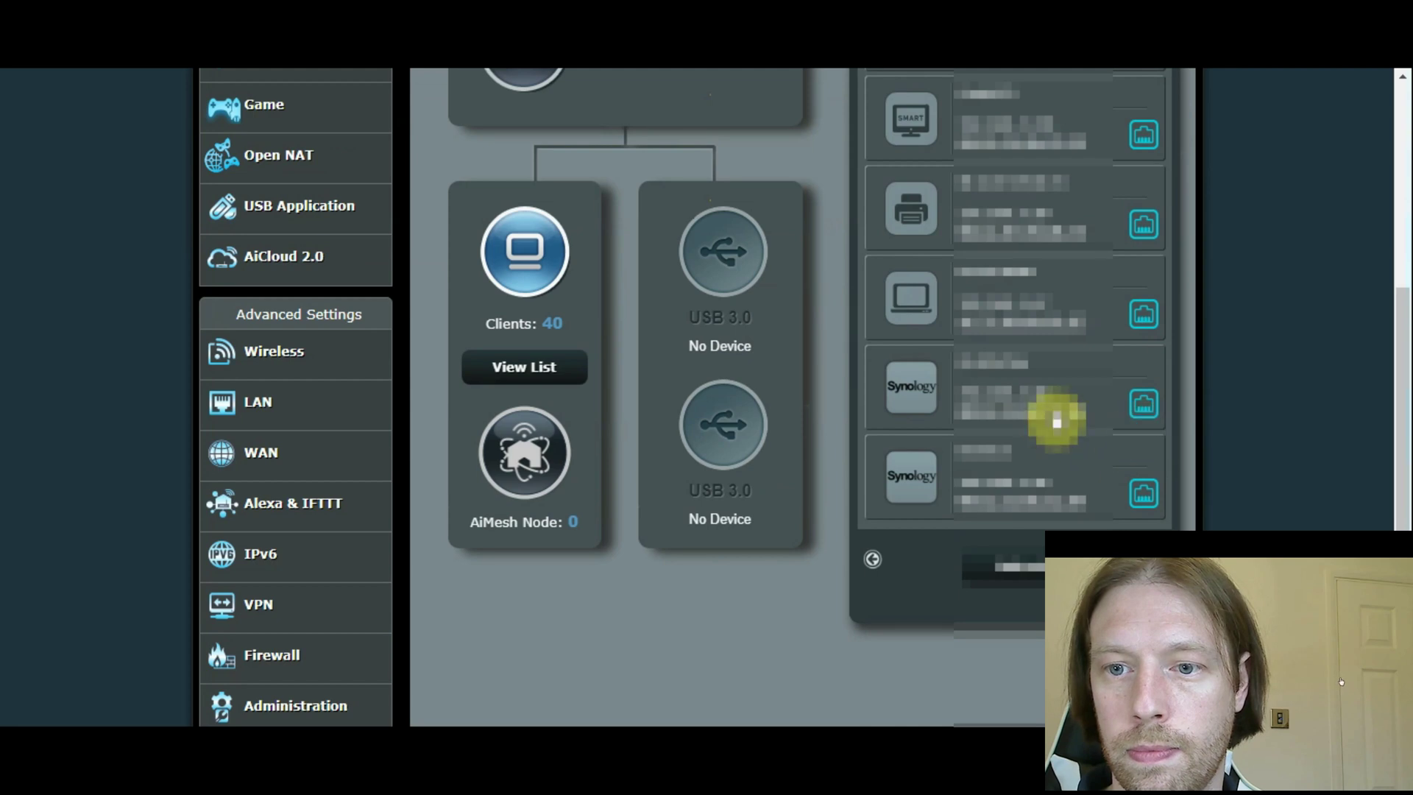
- Turn on MAC and IP address binding for the Synology NAS client and apply it
click(1143, 407)
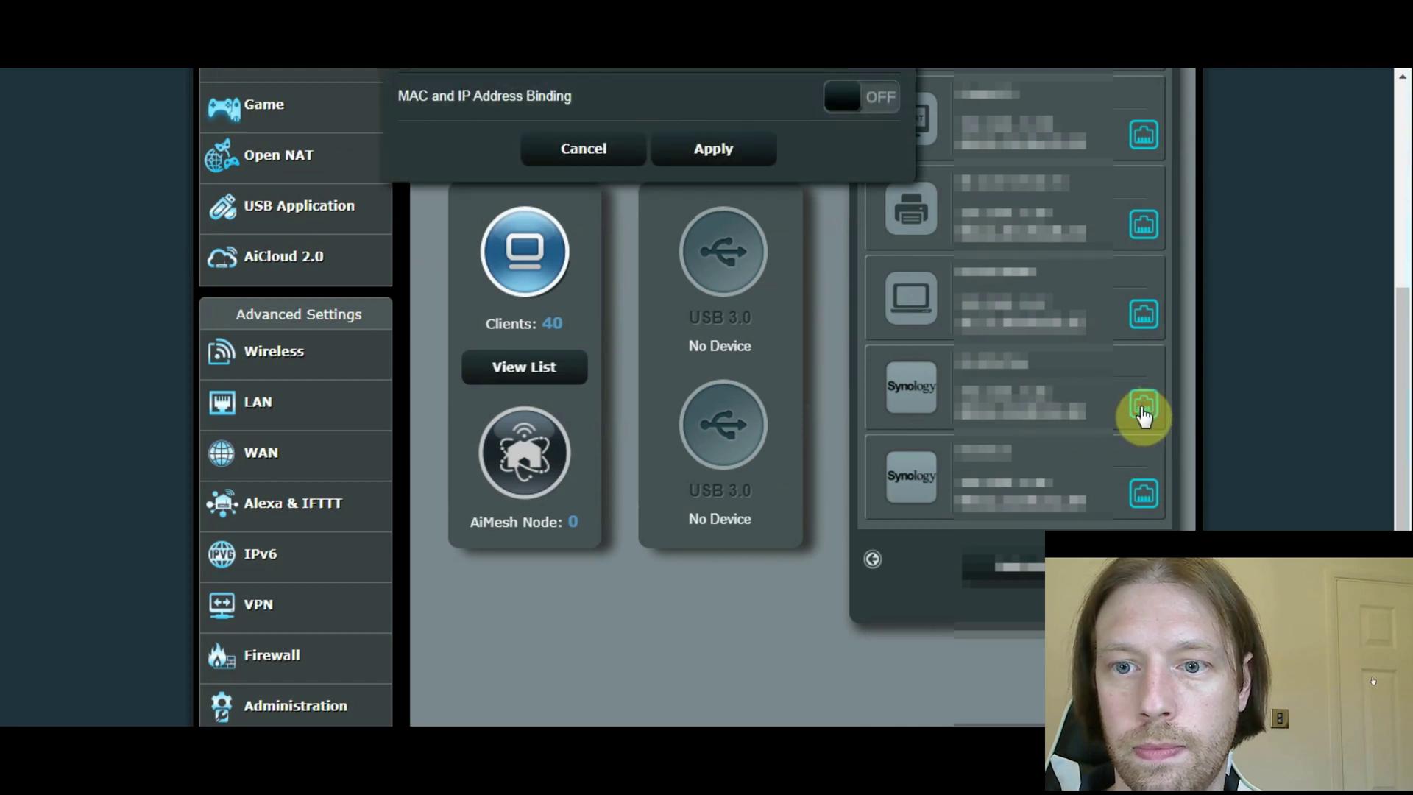
scroll(1143, 416, up, 3)
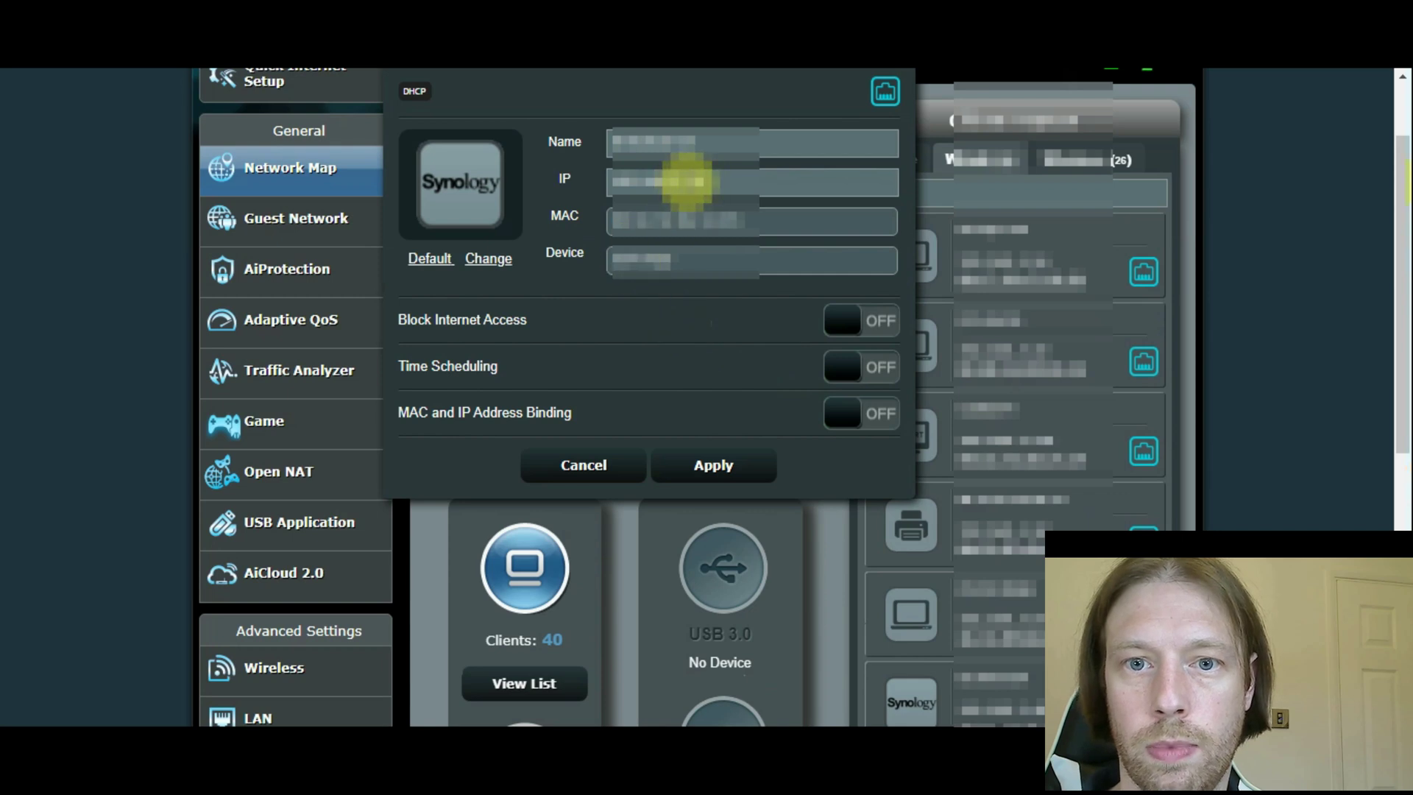
click(839, 414)
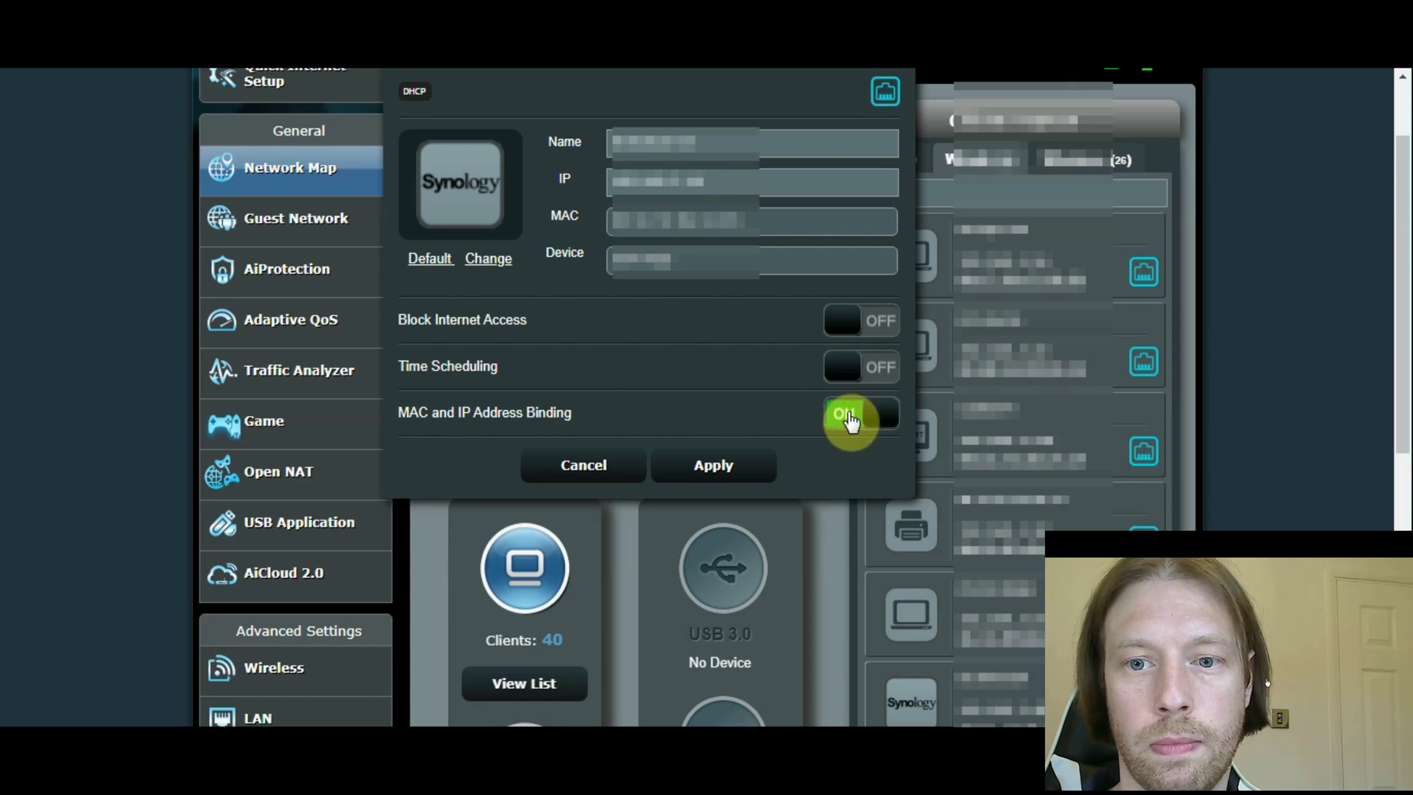
double_click(739, 178)
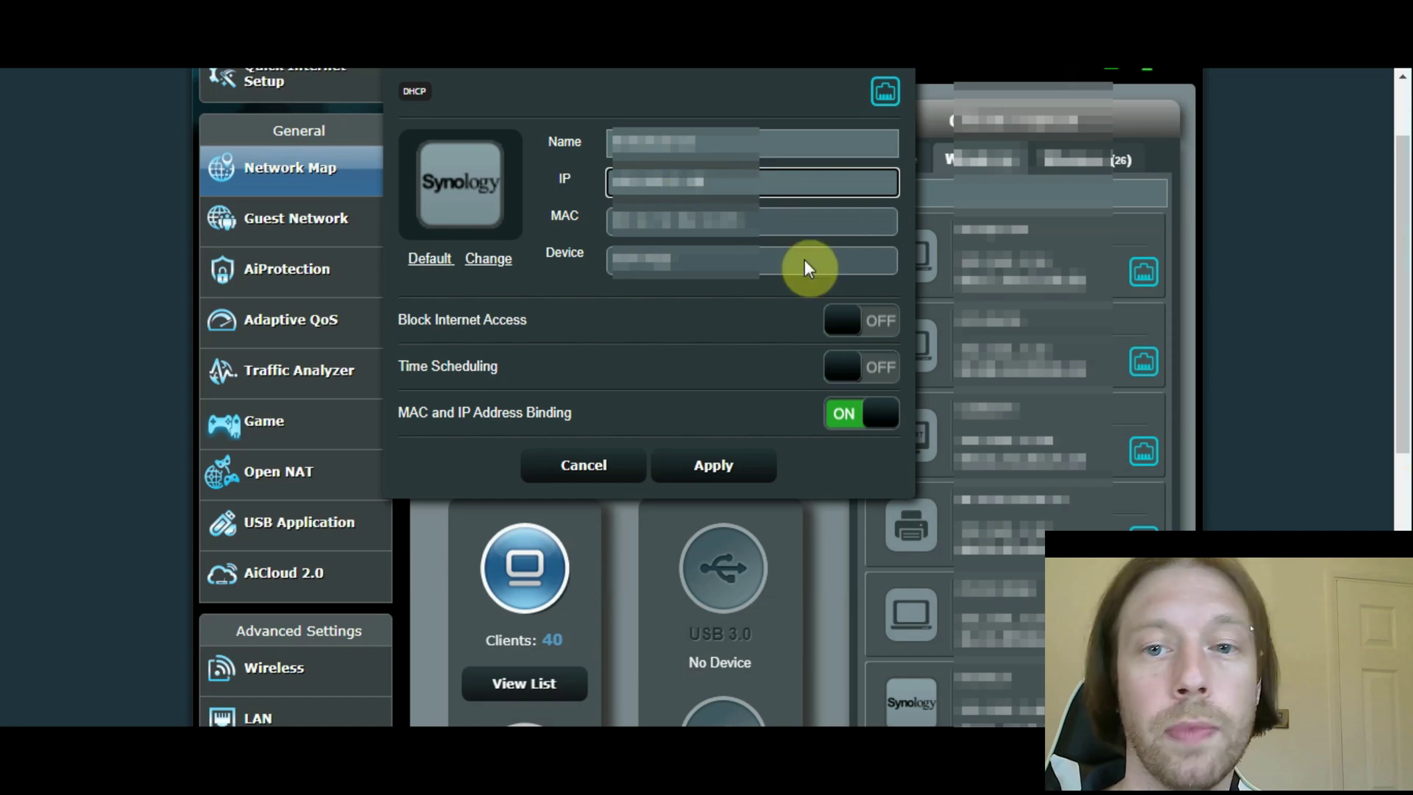
click(725, 470)
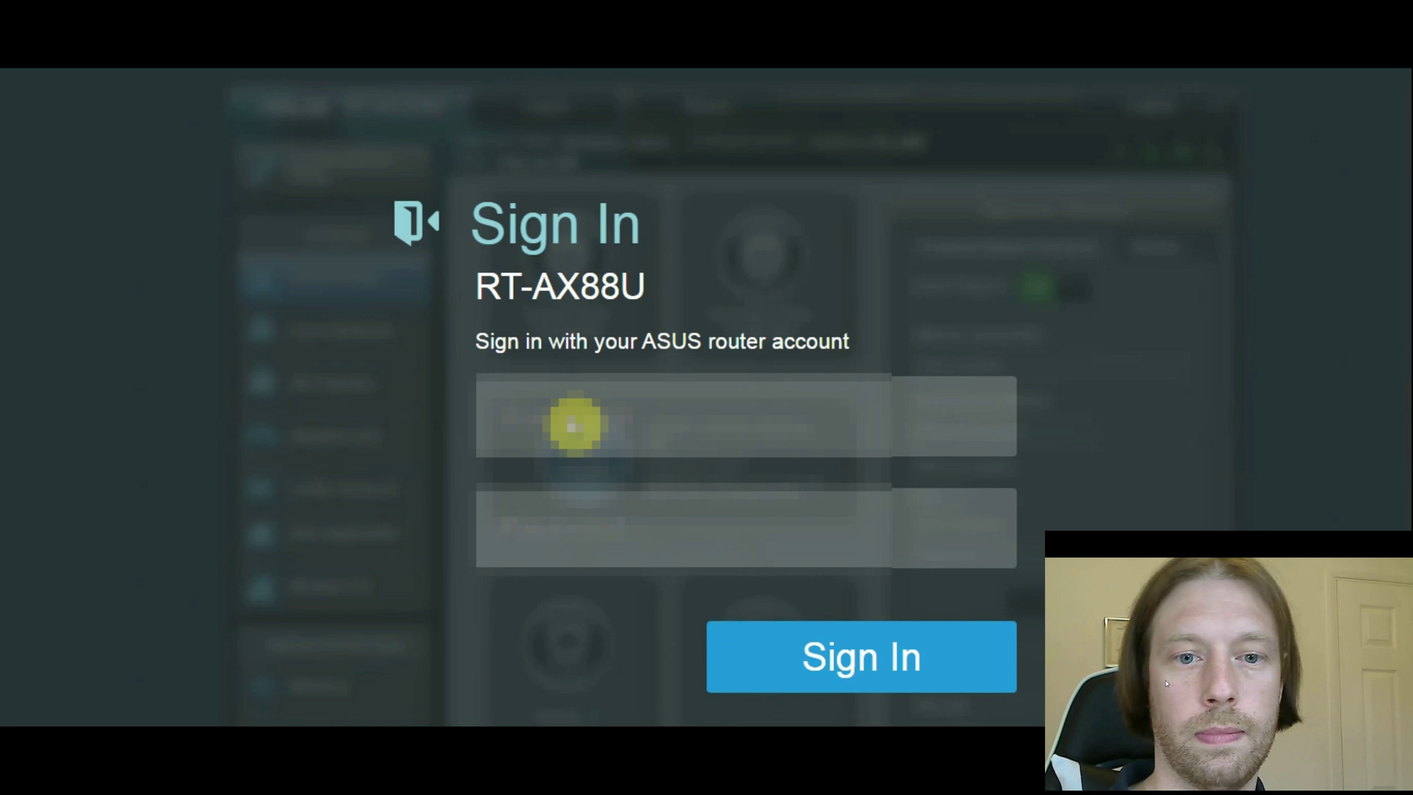
- Sign back in to the router as admin with the account password
click(571, 415)
text(admin)
key(Tab)
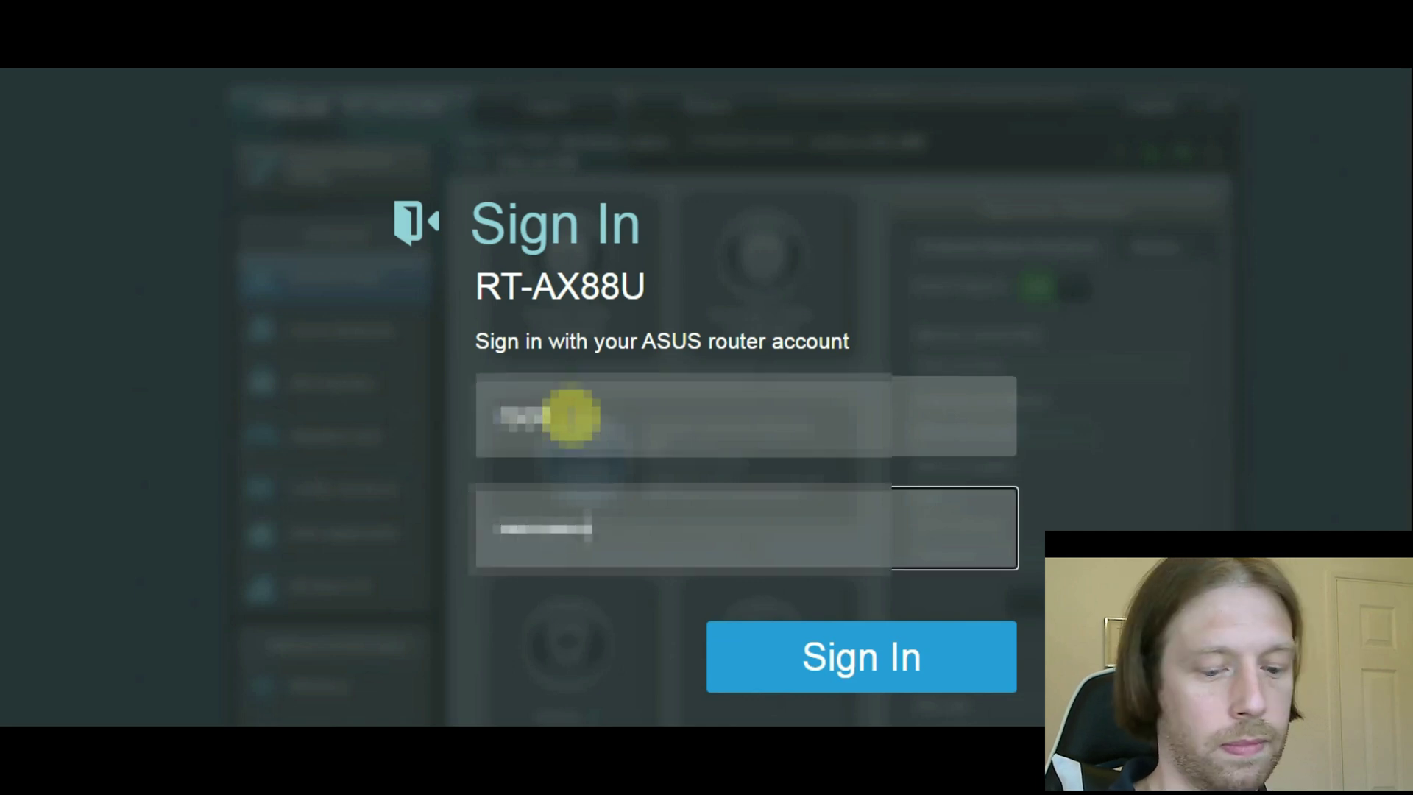
key(Return)
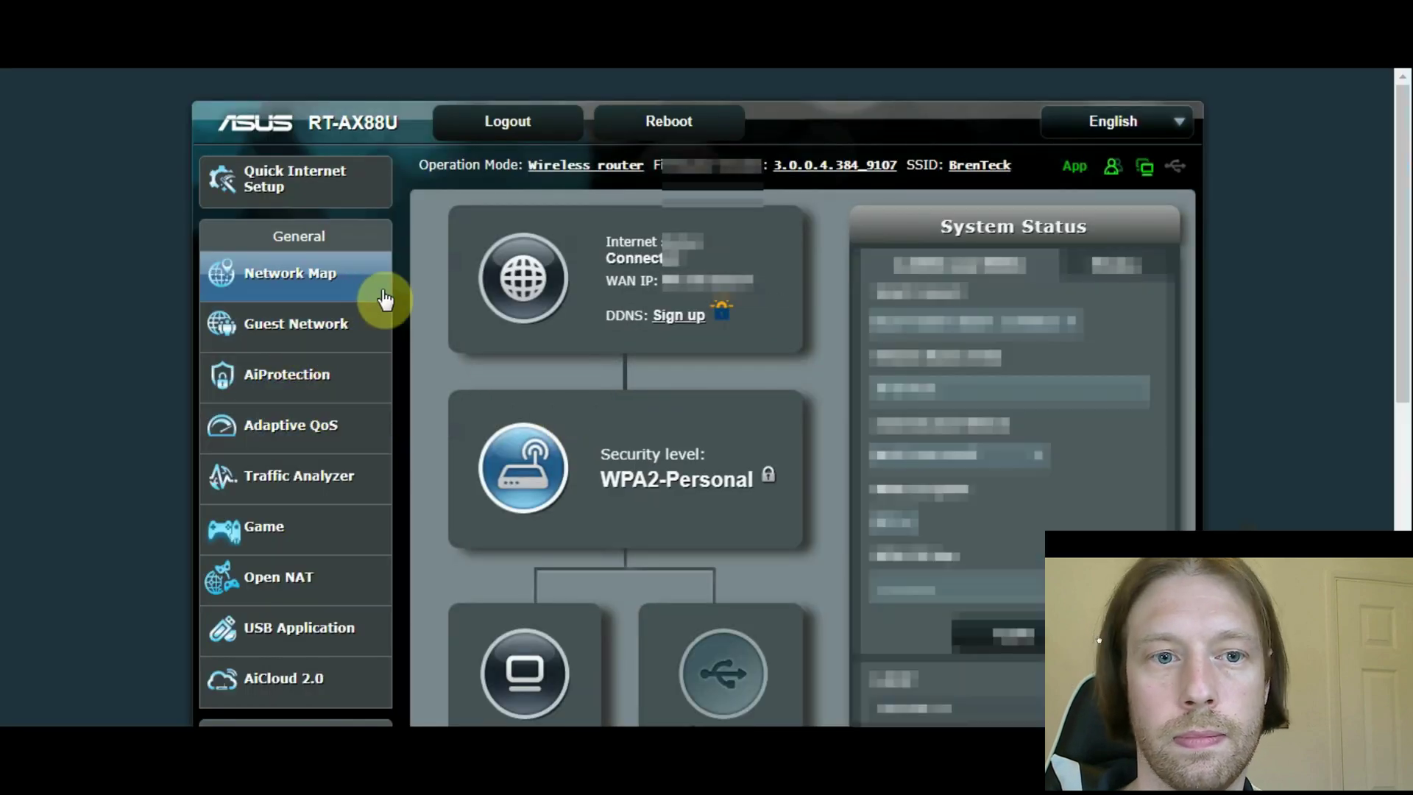
- Open the full client list and sort it by IP address to locate the DiskStation
scroll(471, 324, down, 1)
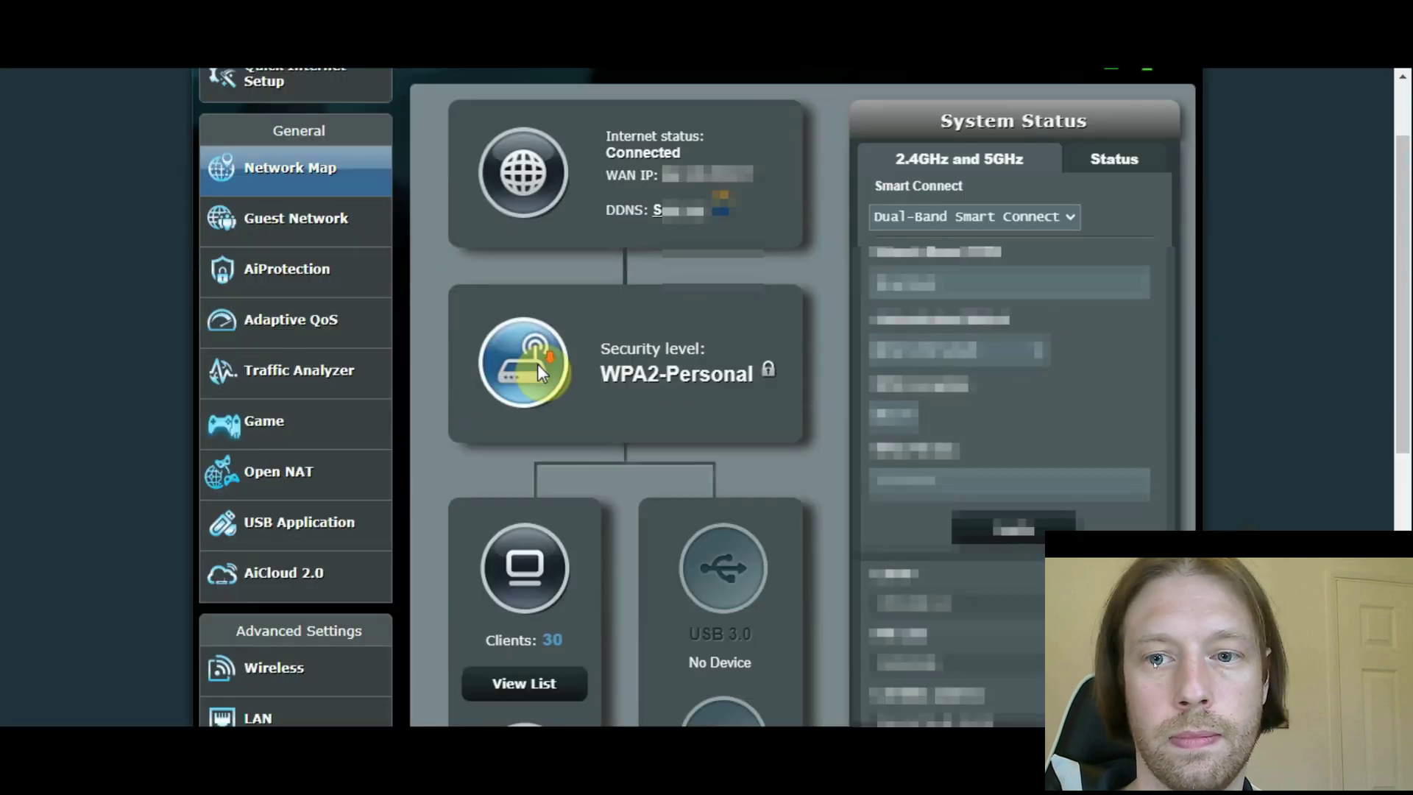
click(527, 685)
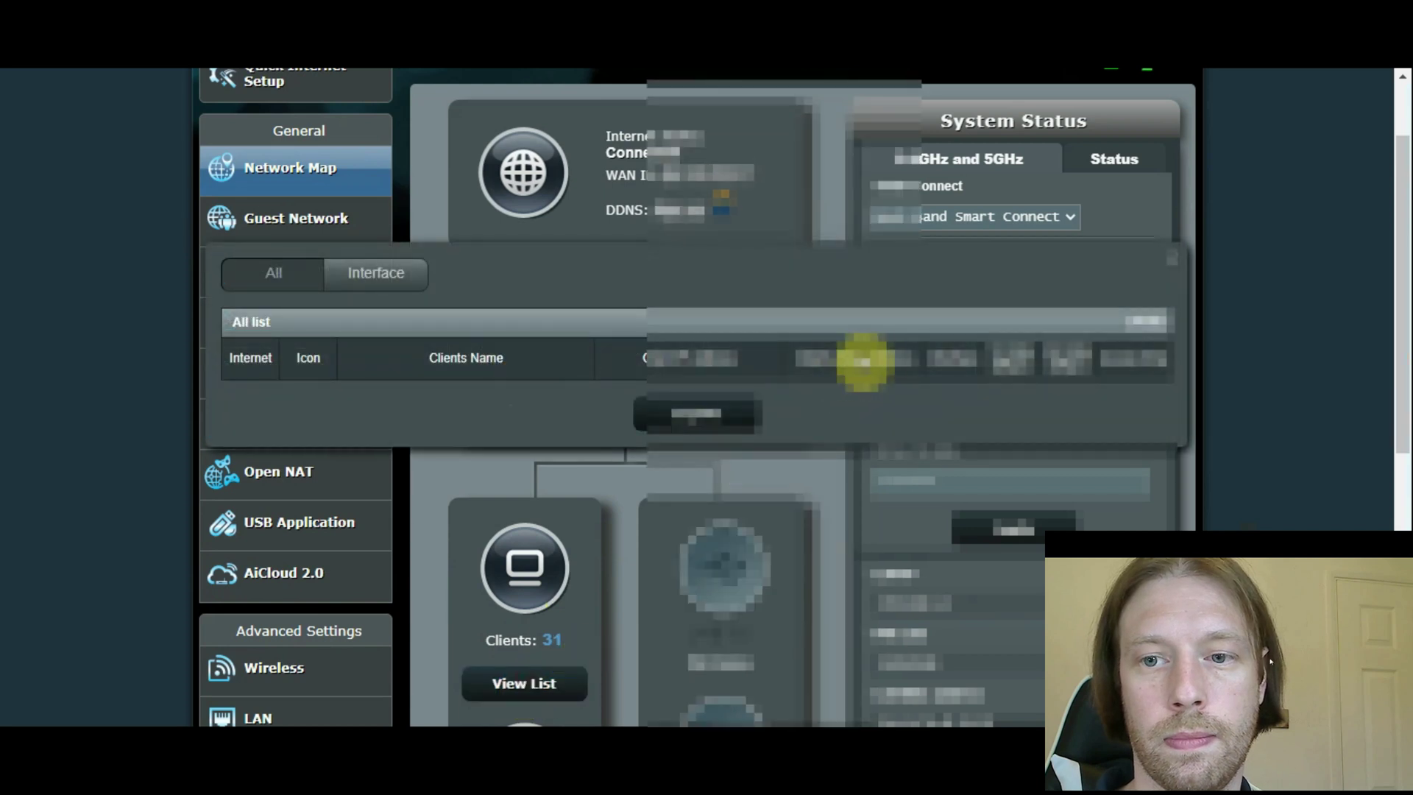
scroll(892, 344, down, 2)
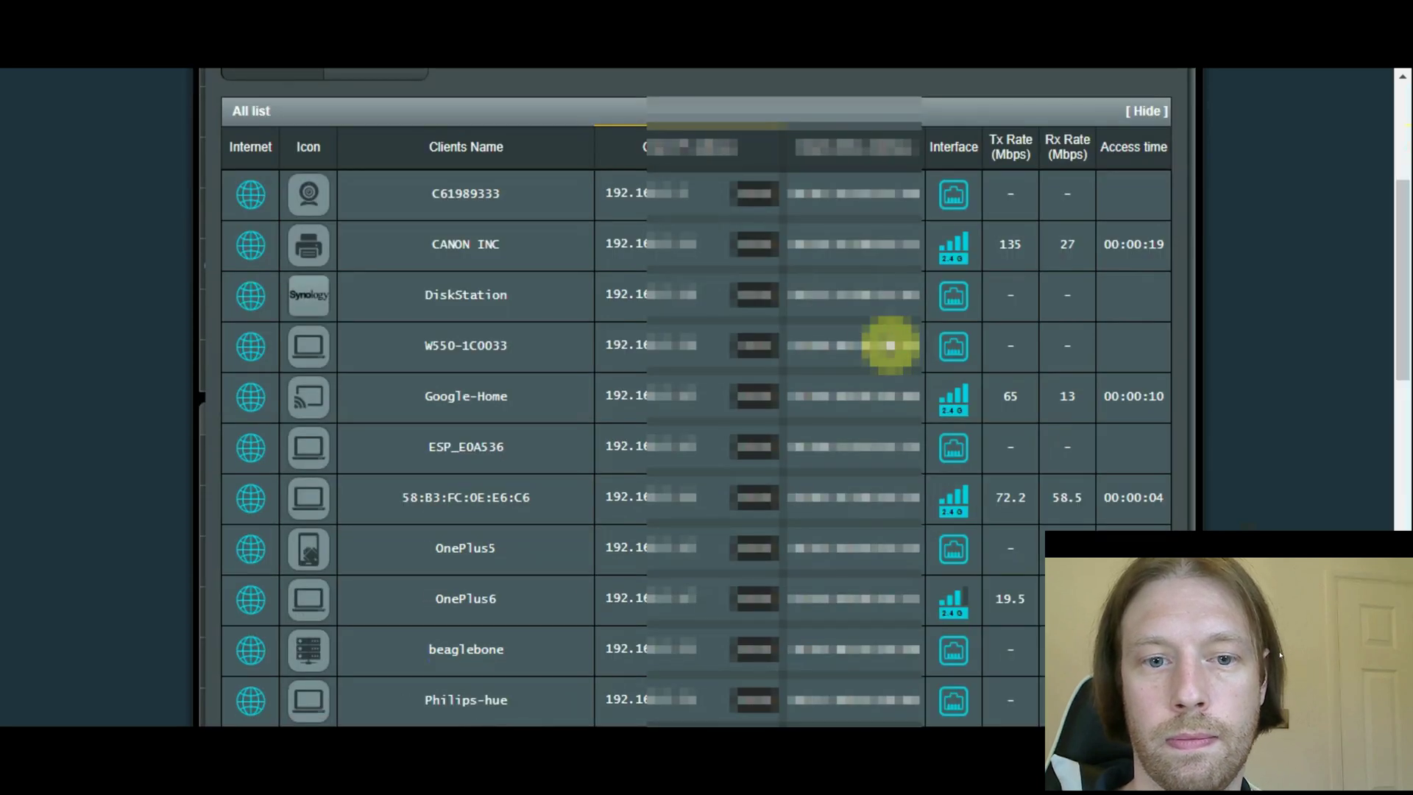
scroll(765, 371, down, 3)
scroll(728, 395, up, 6)
click(684, 374)
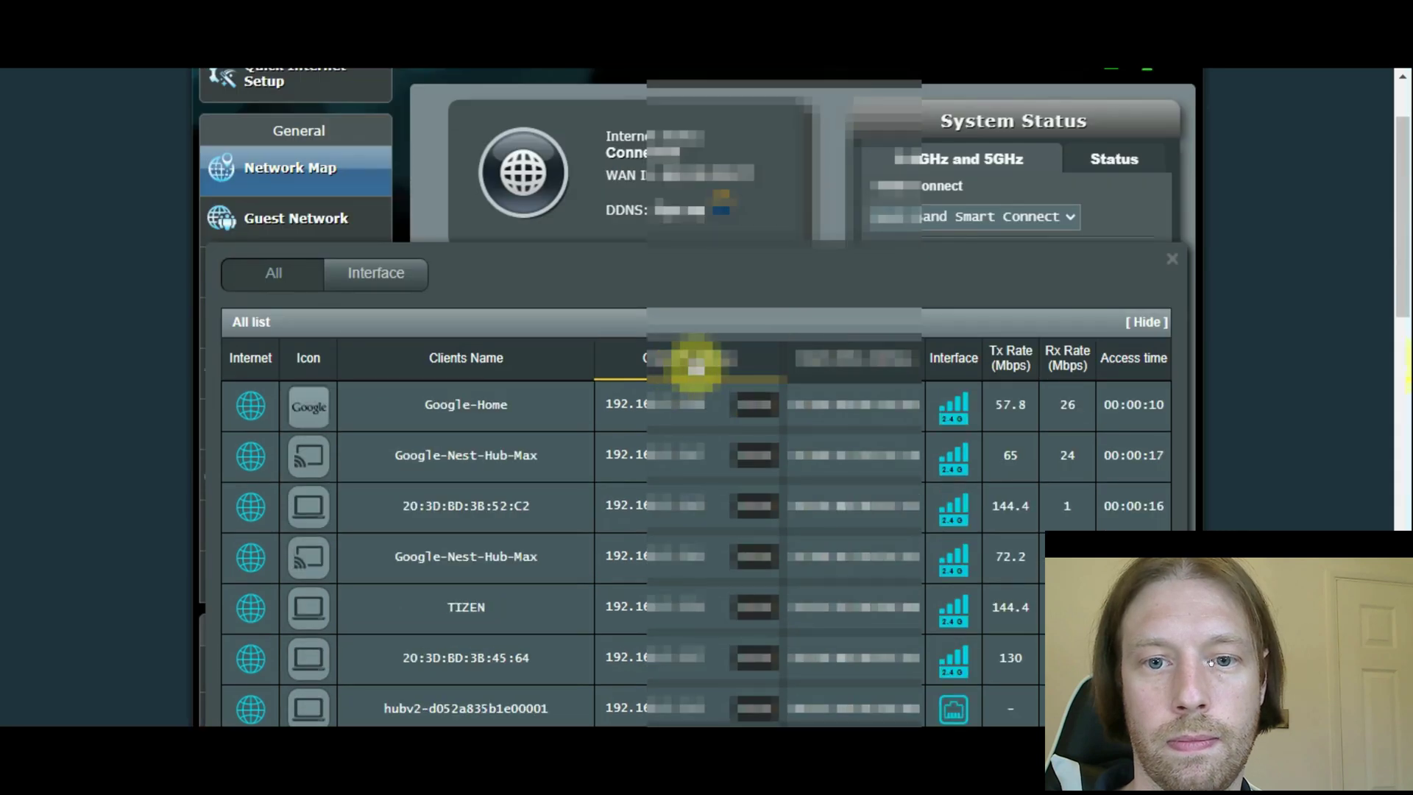
click(700, 371)
scroll(697, 369, down, 1)
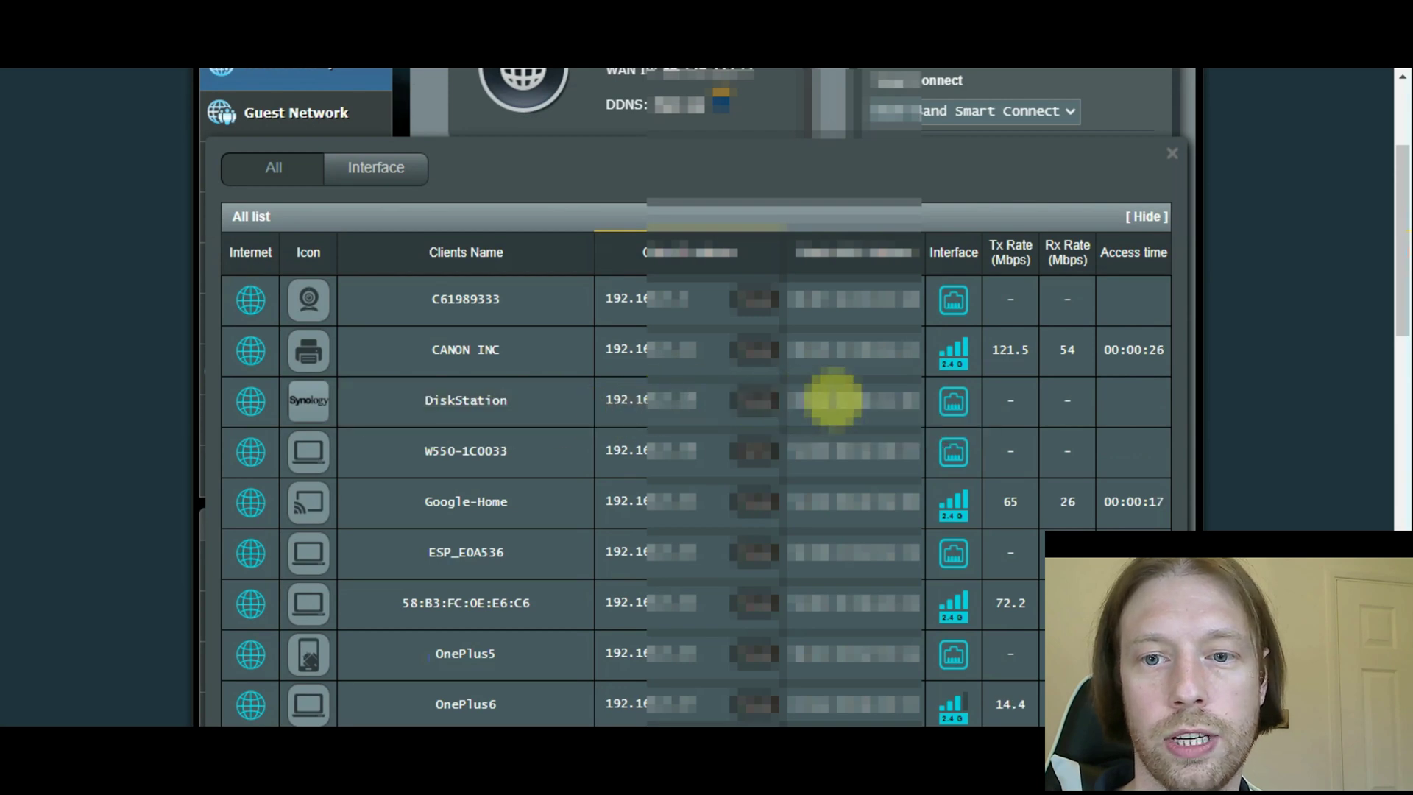
scroll(726, 410, down, 4)
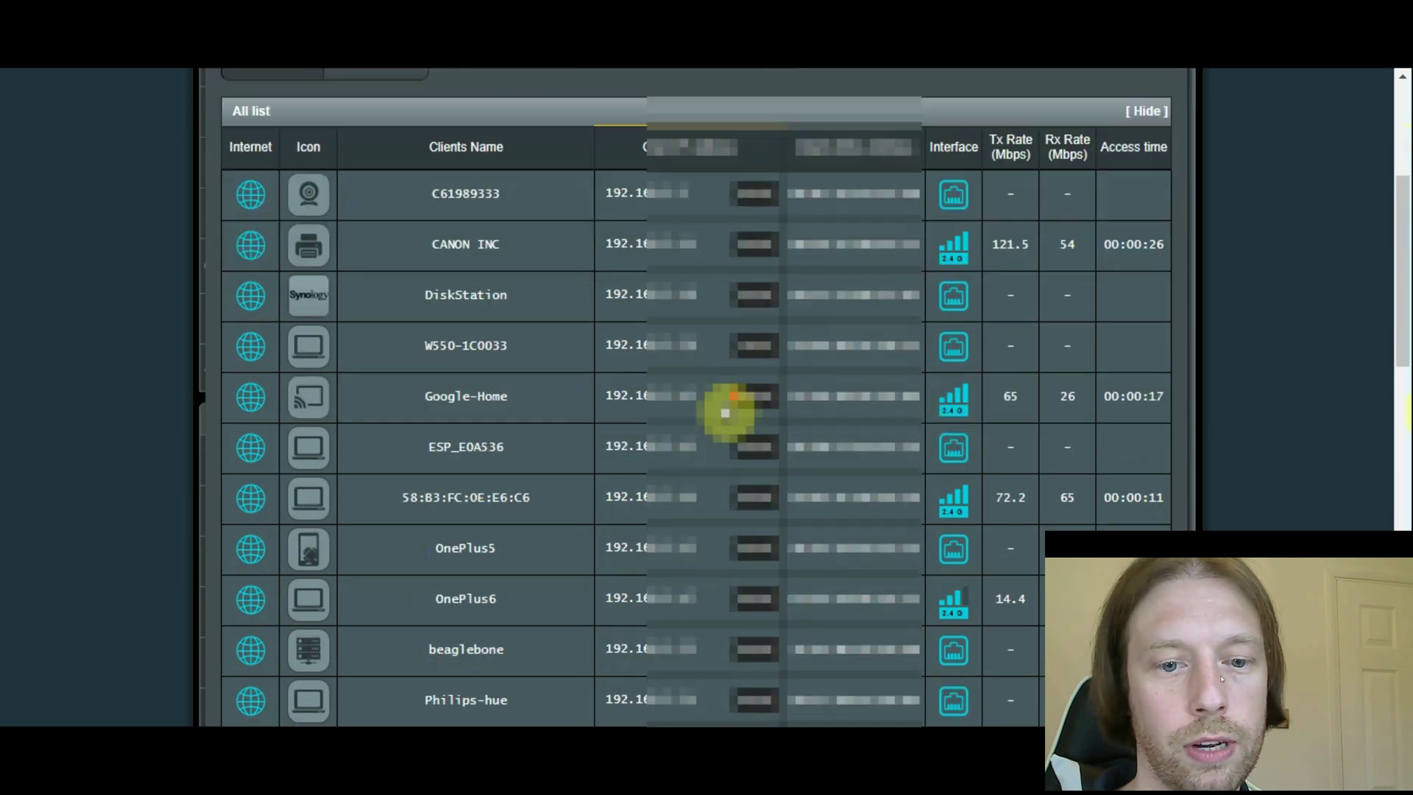
scroll(539, 491, up, 3)
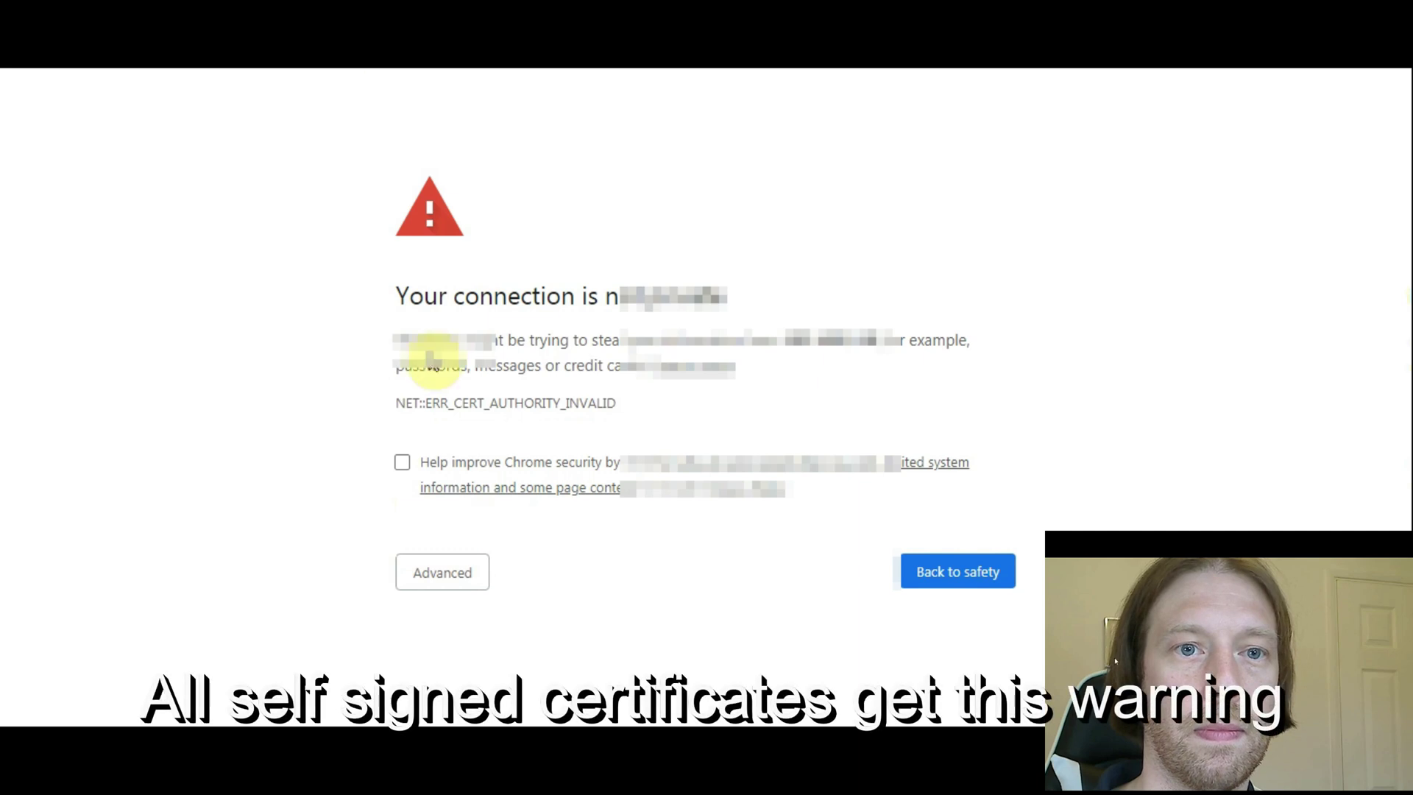
- Proceed past the certificate warning and sign in to DSM with the saved credentials
click(451, 589)
scroll(602, 496, down, 1)
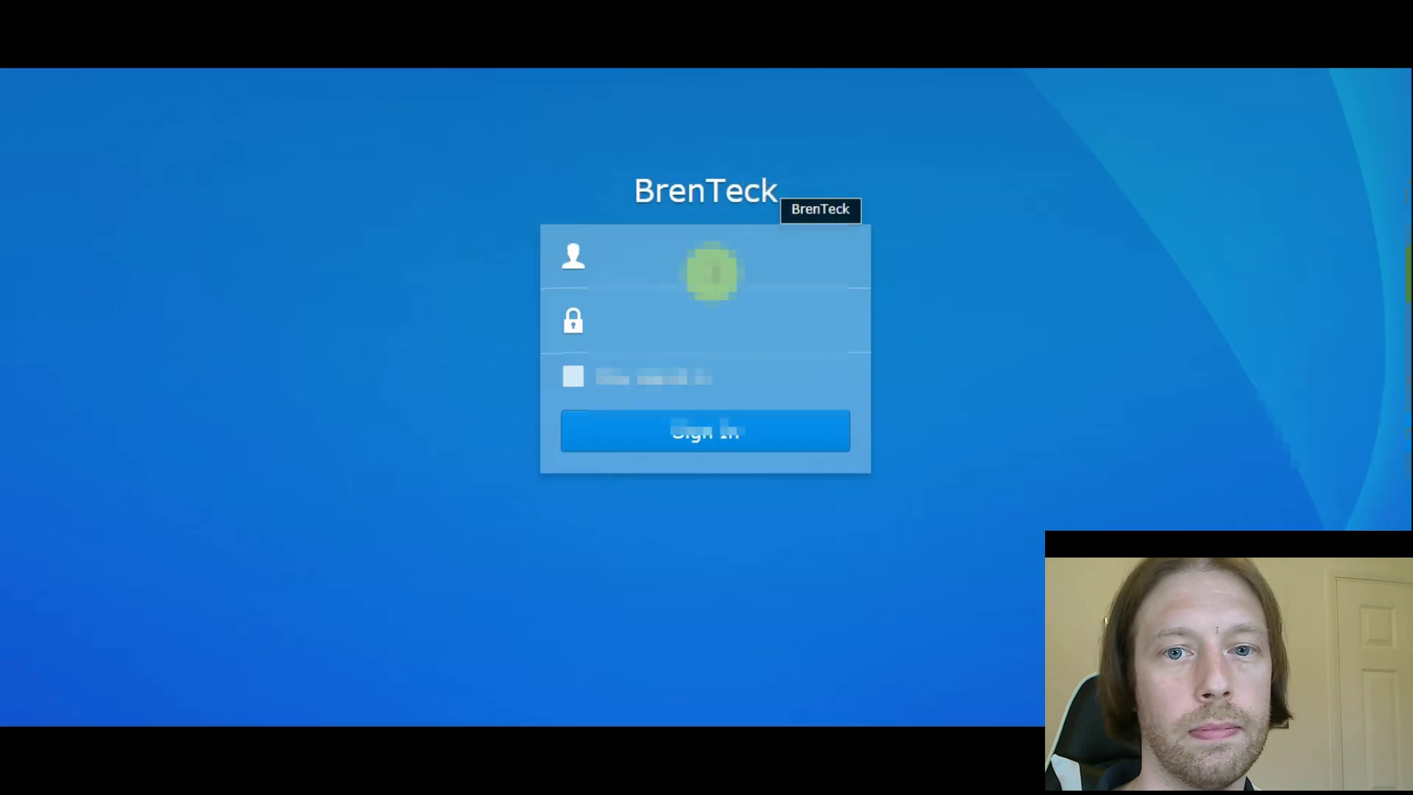
click(683, 278)
click(686, 288)
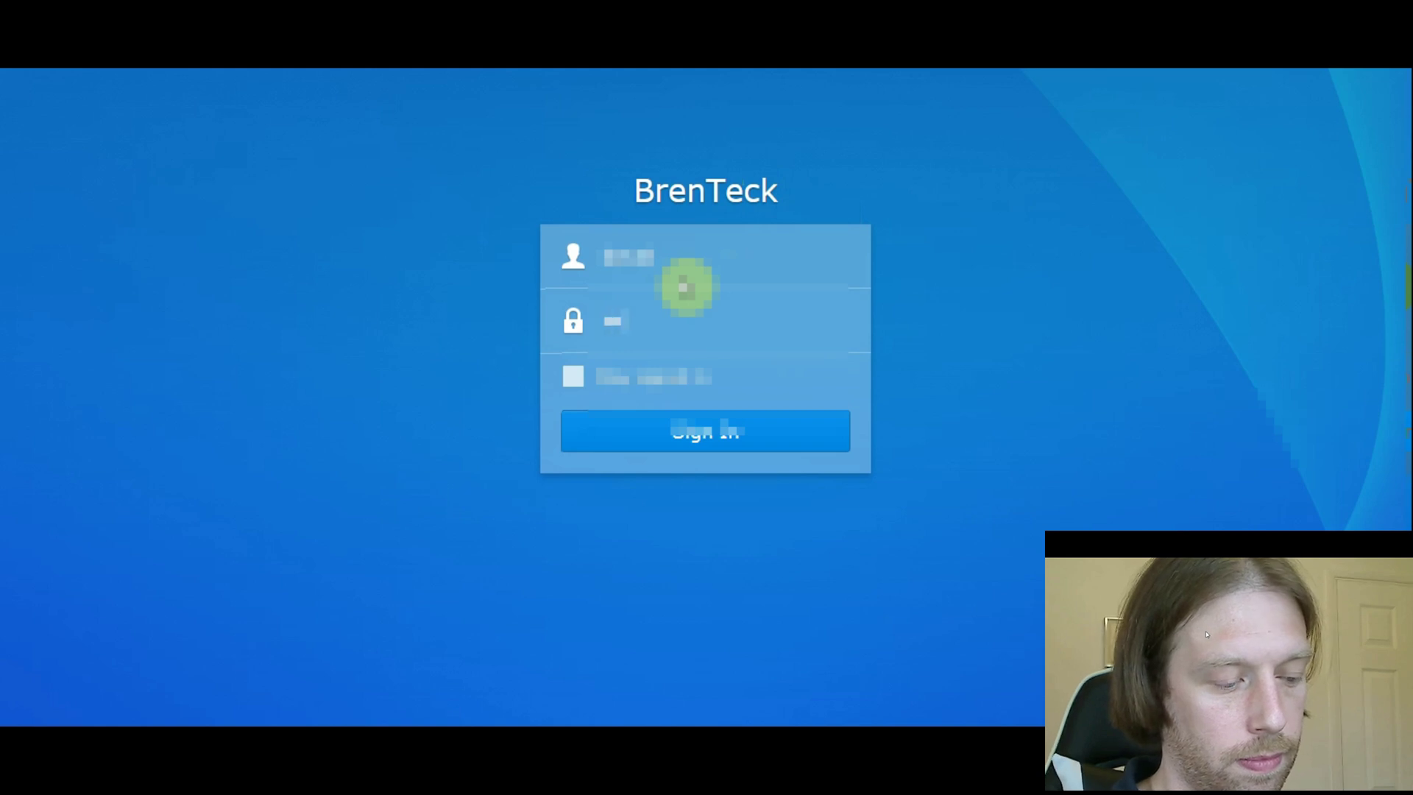
key(Return)
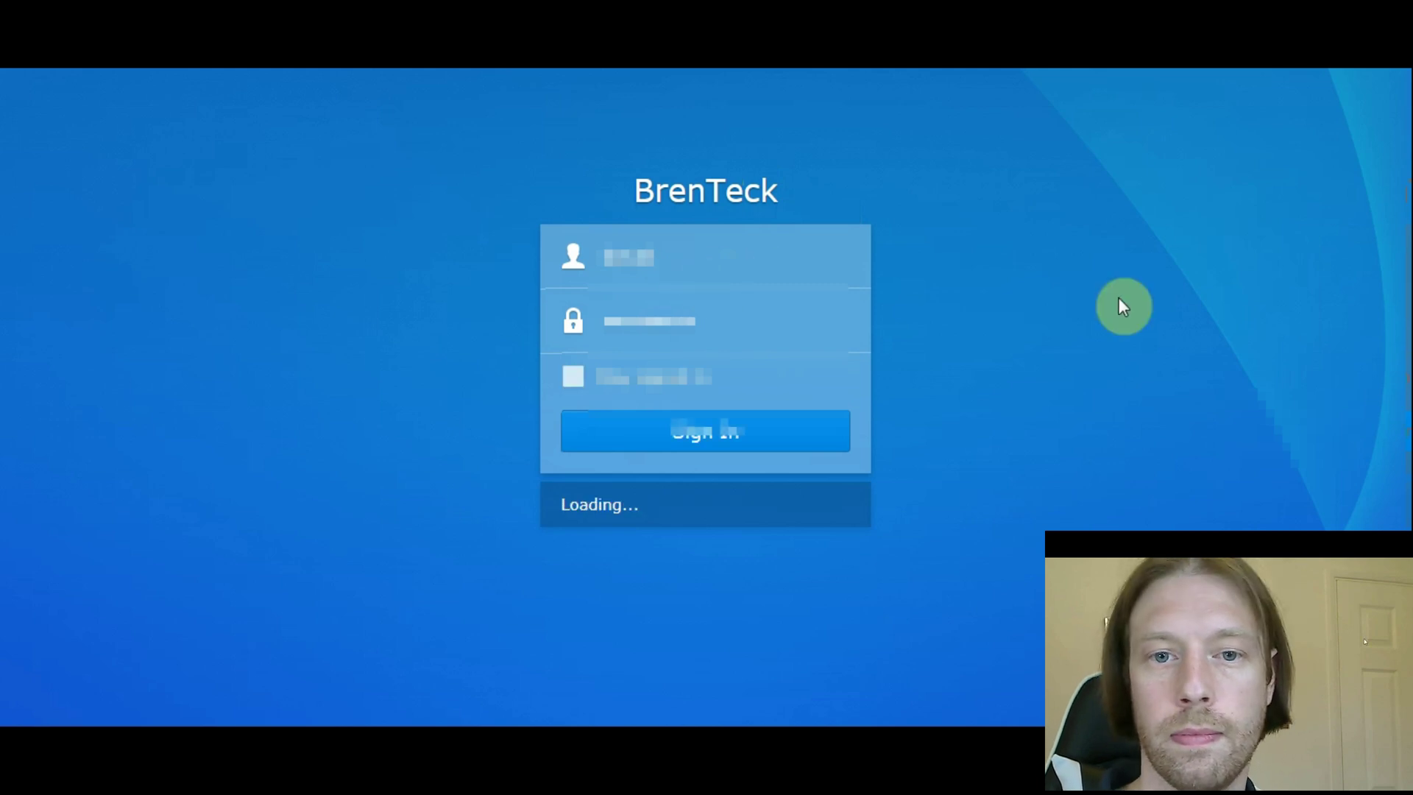